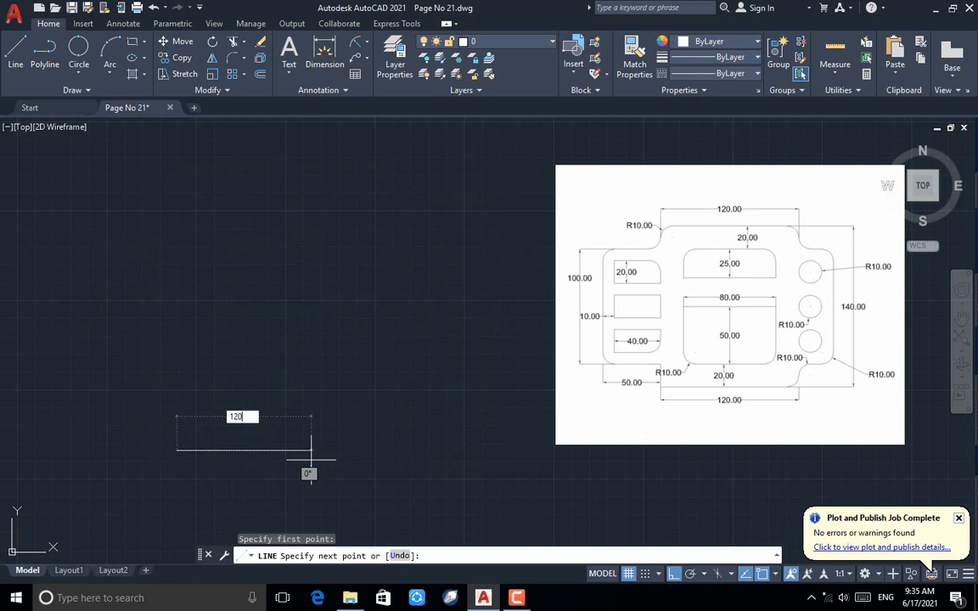
# Draw the outline's 120-unit bottom edge, continuing with a 20-unit line upward and a 30-unit line to the right
pyautogui.press('Return')
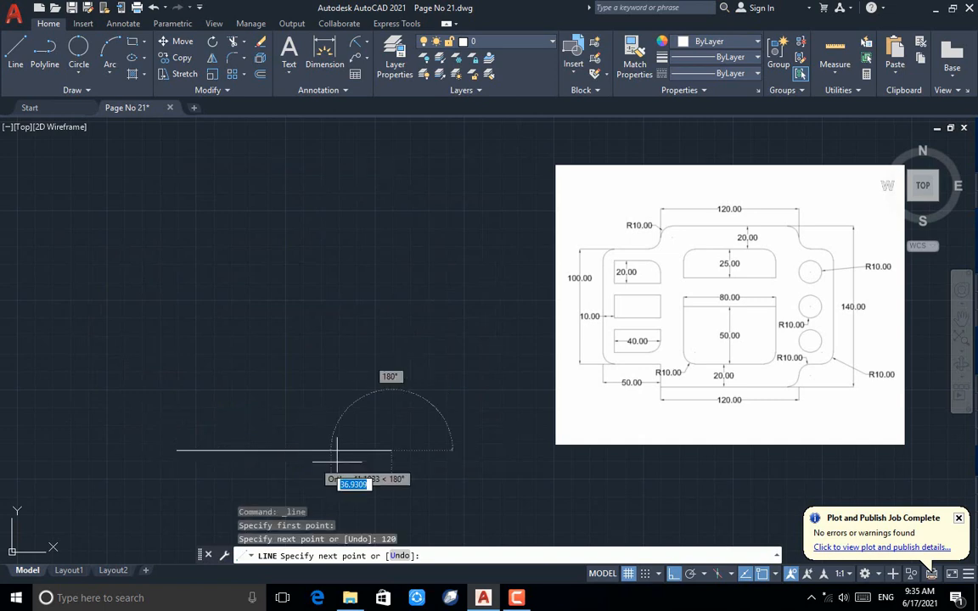
pyautogui.write('2')
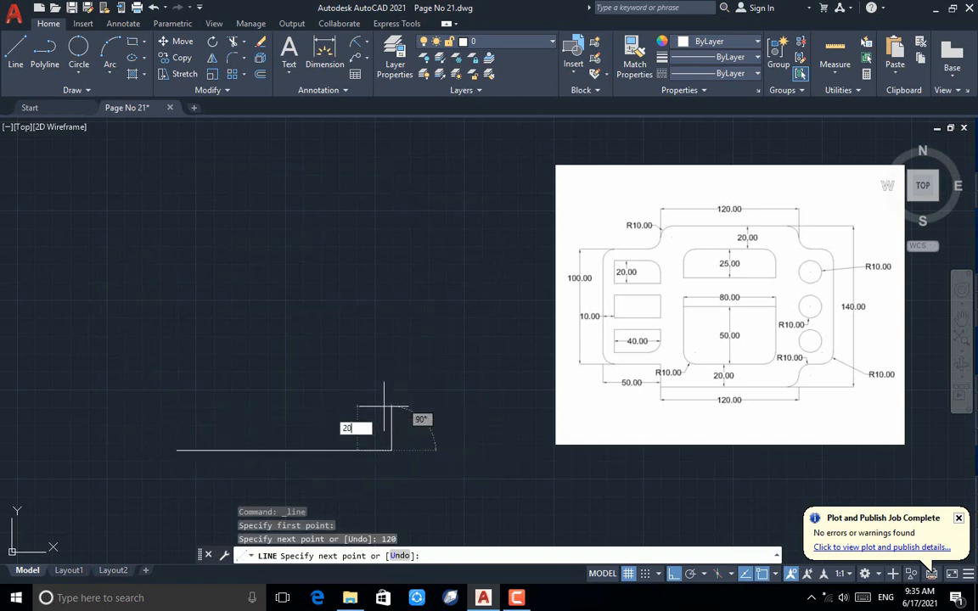
pyautogui.write('0')
pyautogui.press('Return')
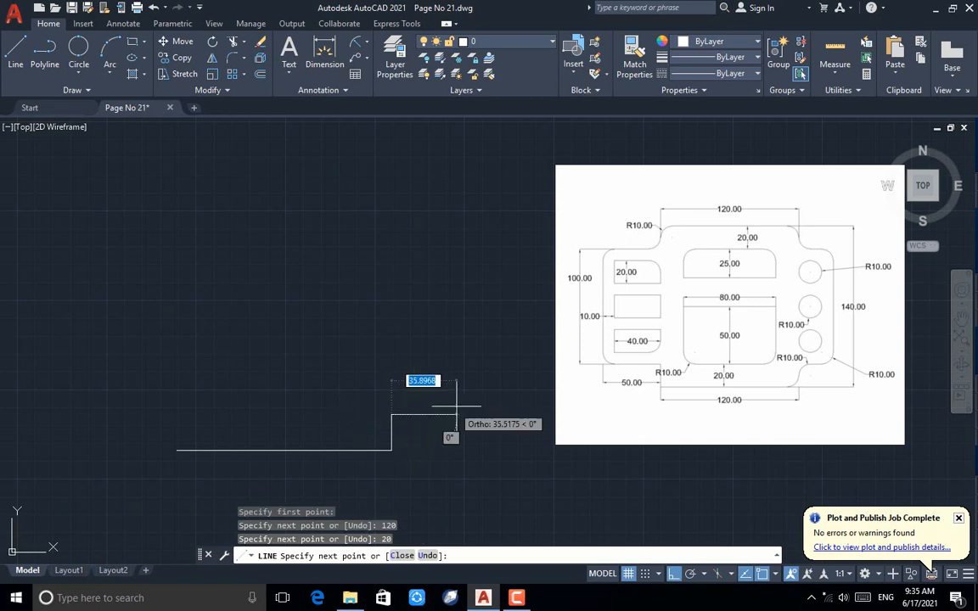
pyautogui.write('30')
pyautogui.press('Return')
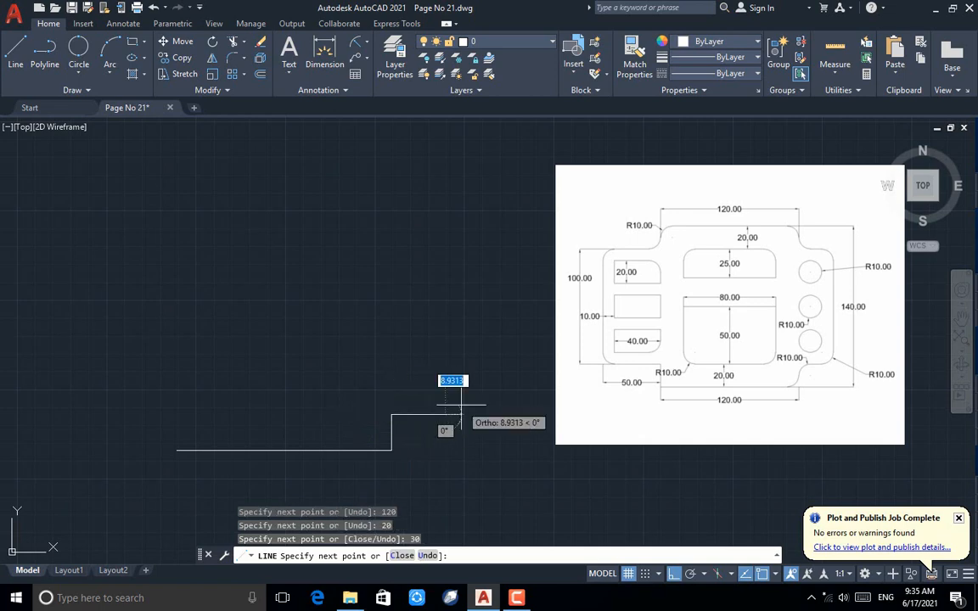
# Continue the outline with lines 100 units up, 30 units left and 20 units up to form its right side
pyautogui.write('100')
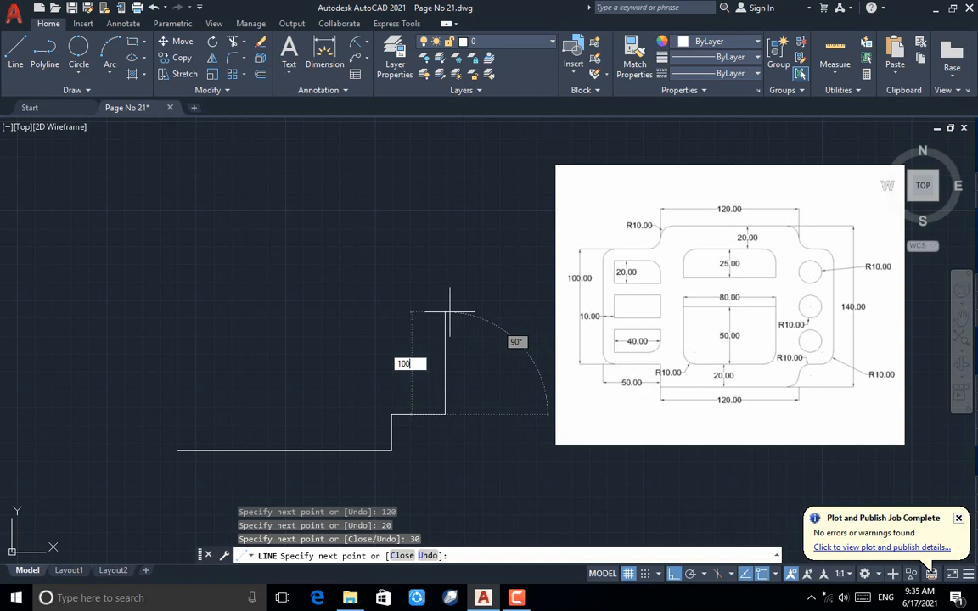
pyautogui.press('Return')
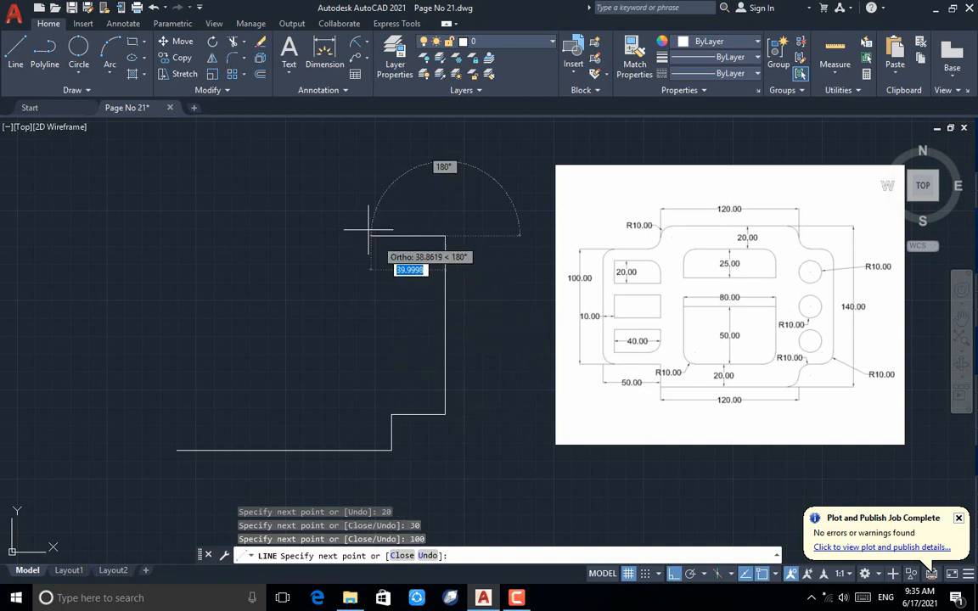
pyautogui.write('30')
pyautogui.press('Return')
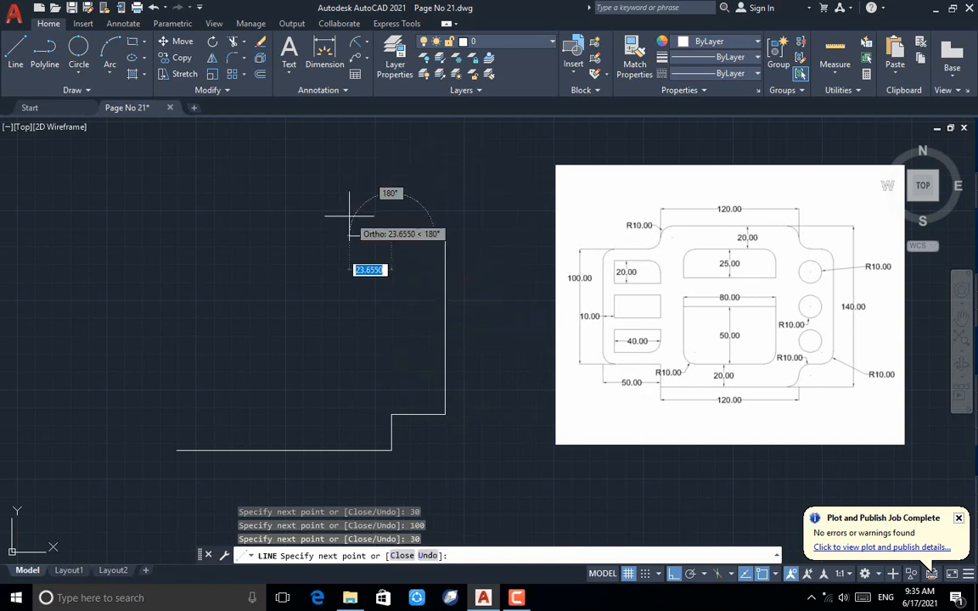
pyautogui.write('20')
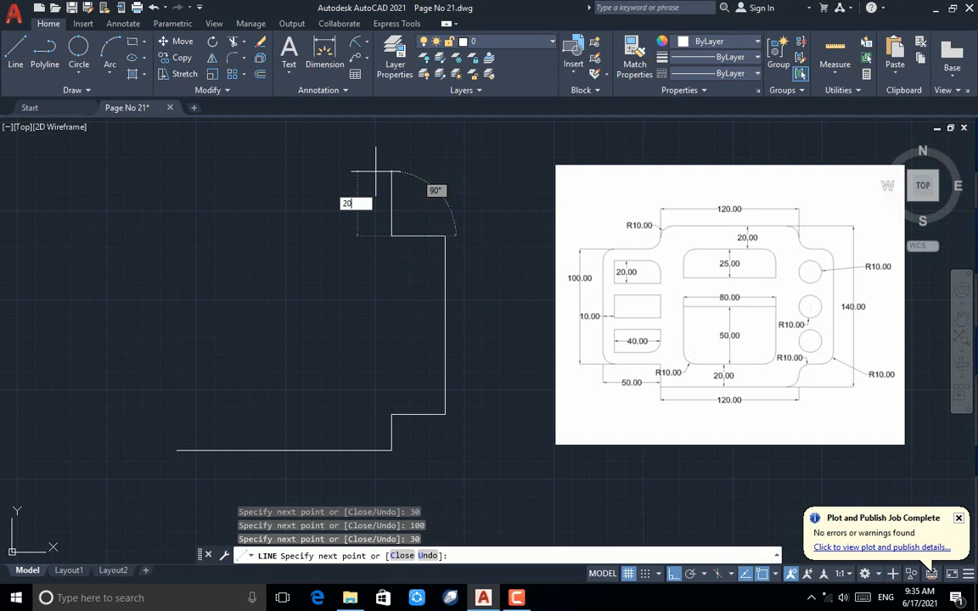
pyautogui.press('Return')
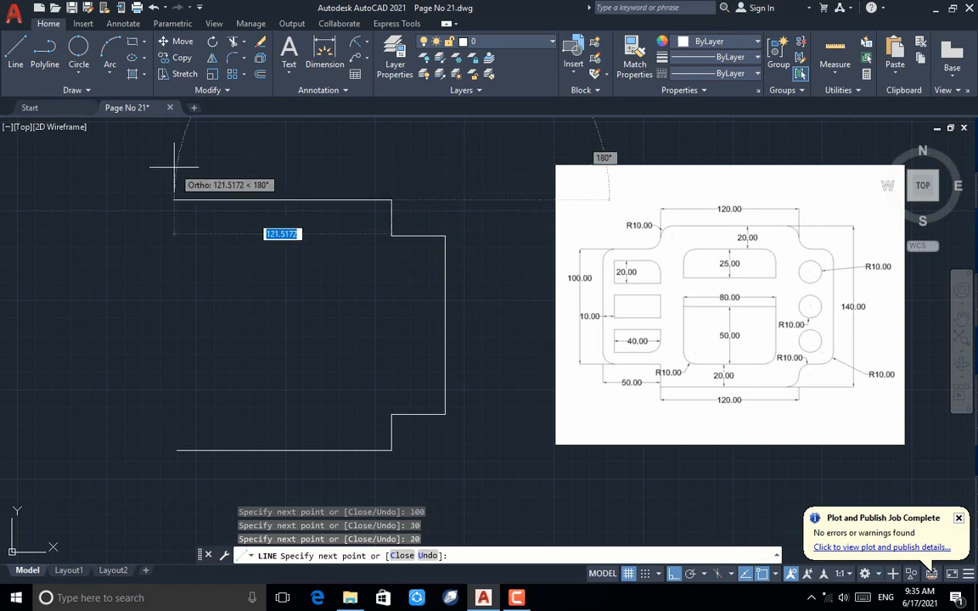
# Continue the outline with a 120-unit top edge to the left, a 20-unit line down and a 50-unit line left
pyautogui.write('120')
pyautogui.press('Return')
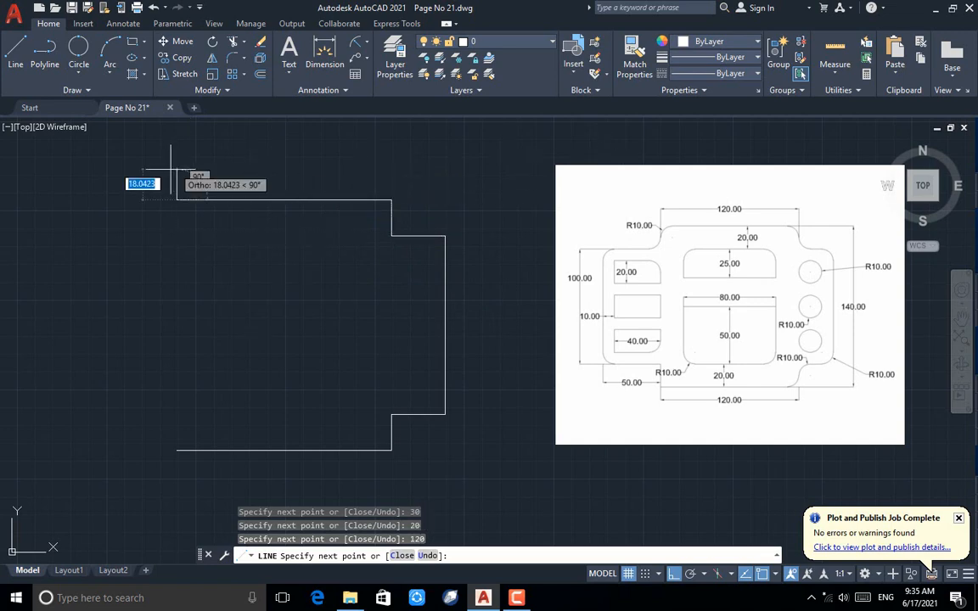
pyautogui.write('2')
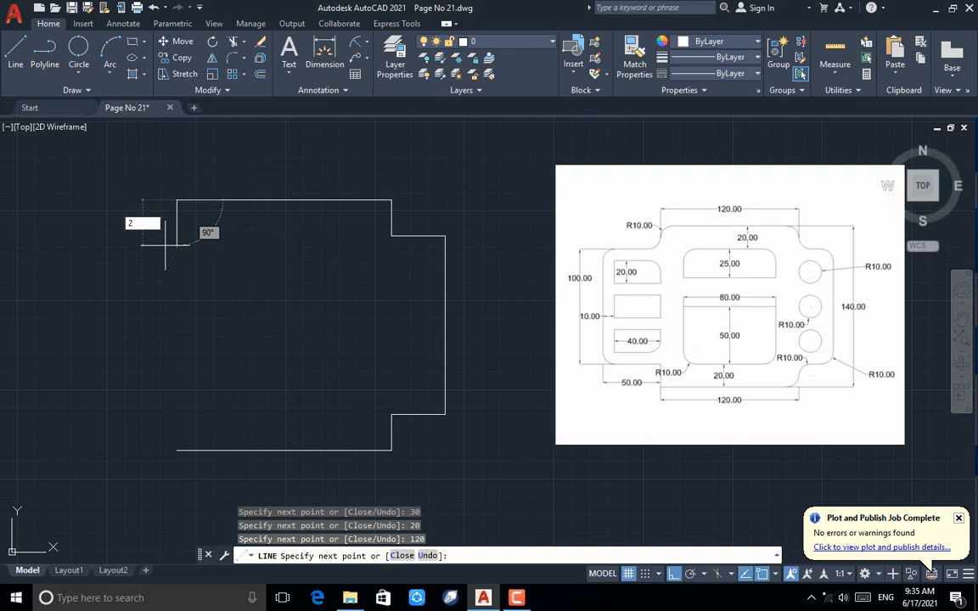
pyautogui.write('0')
pyautogui.press('Return')
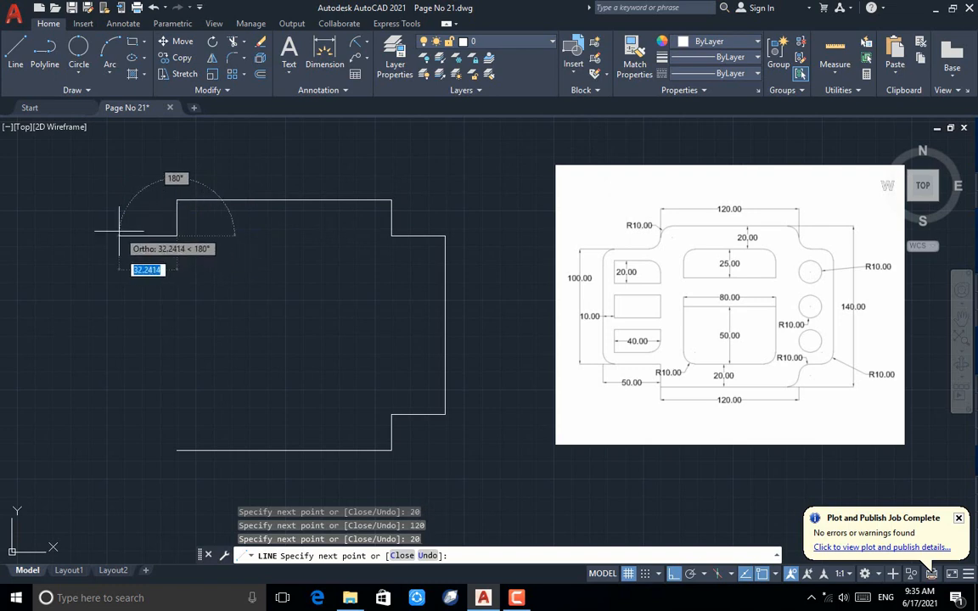
pyautogui.write('50')
pyautogui.press('Return')
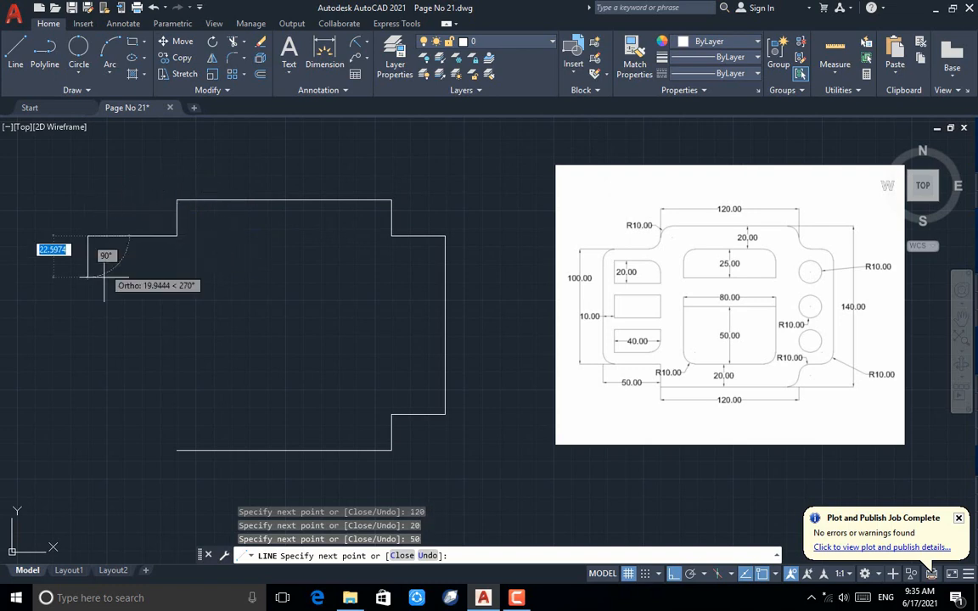
# Close the outline with lines 100 units down, 50 units right and 20 units down to the starting point
pyautogui.write('10')
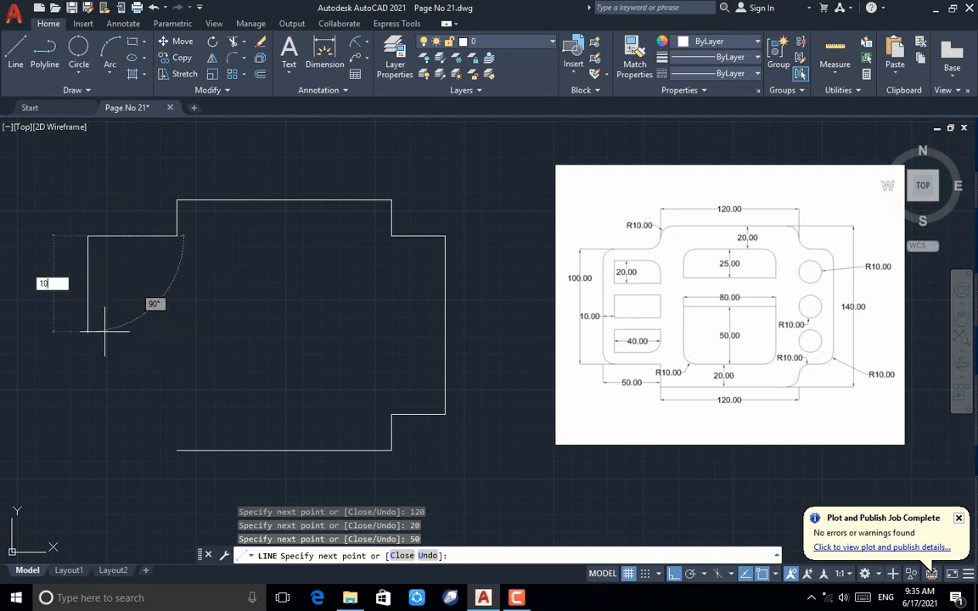
pyautogui.write('0')
pyautogui.press('Return')
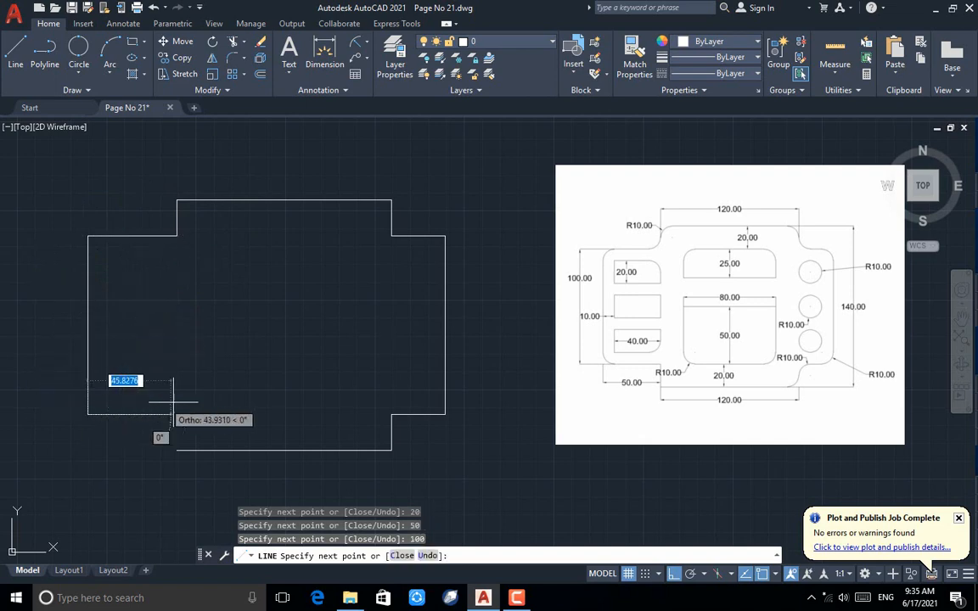
pyautogui.write('50')
pyautogui.press('Return')
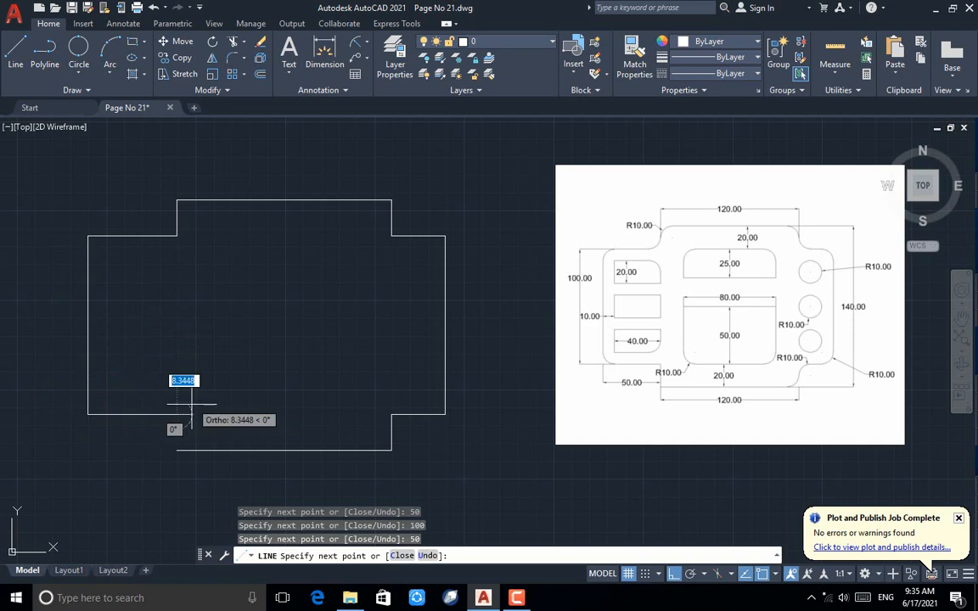
pyautogui.write('20')
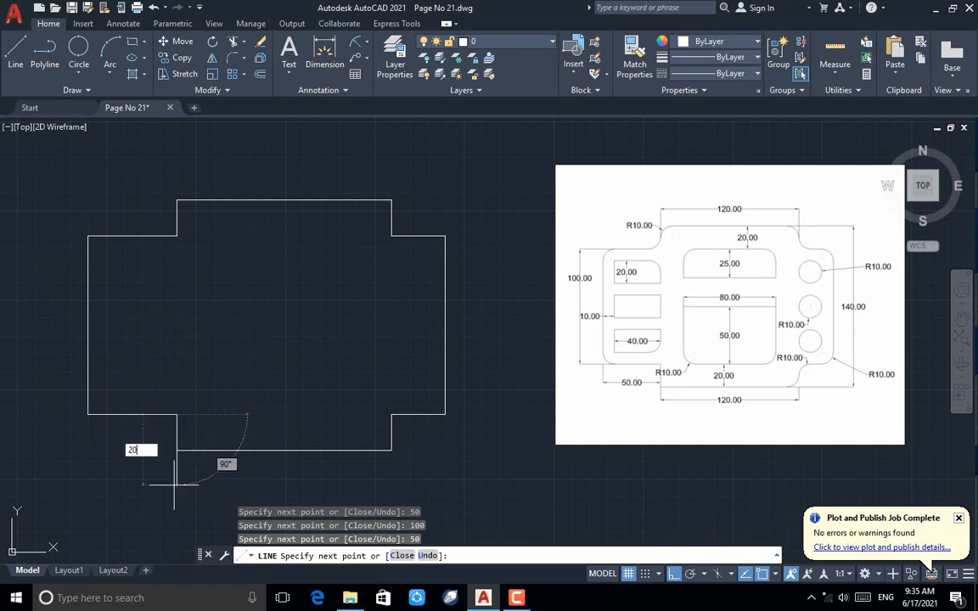
pyautogui.press('Return')
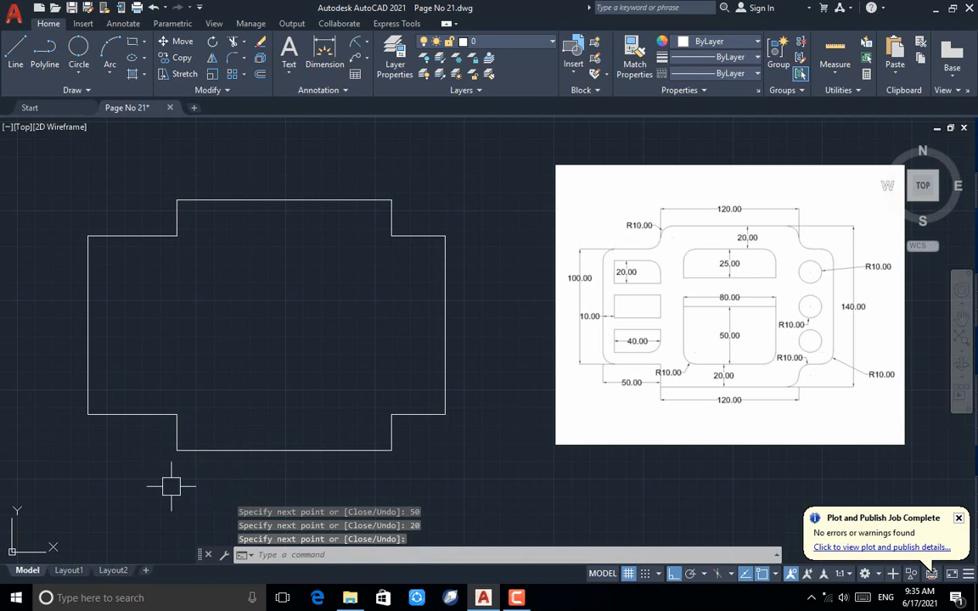
# Draw a helper polyline from the outline's lower-left corner, 10 units up and 10 units right
pyautogui.click(42, 65)
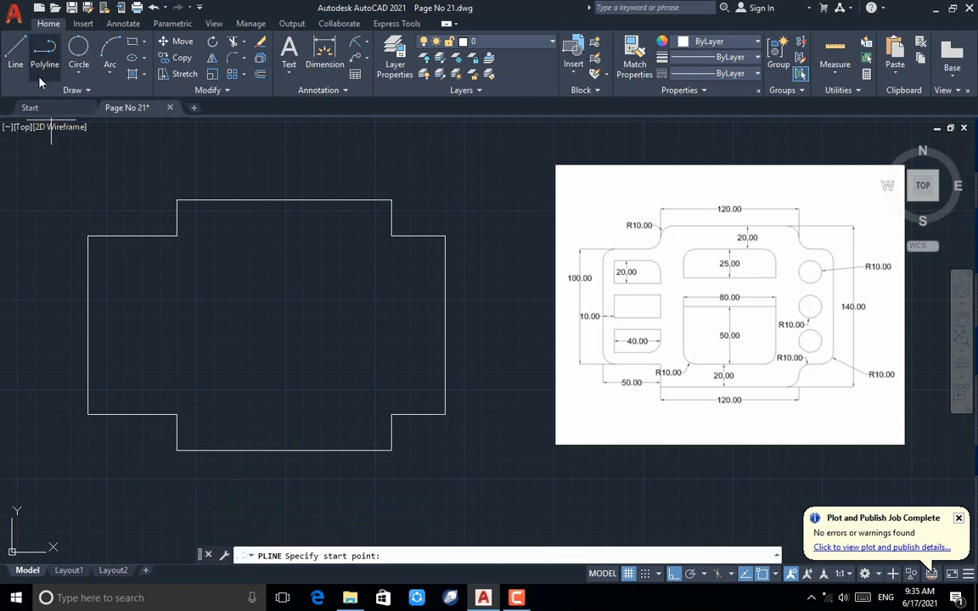
pyautogui.click(87, 414)
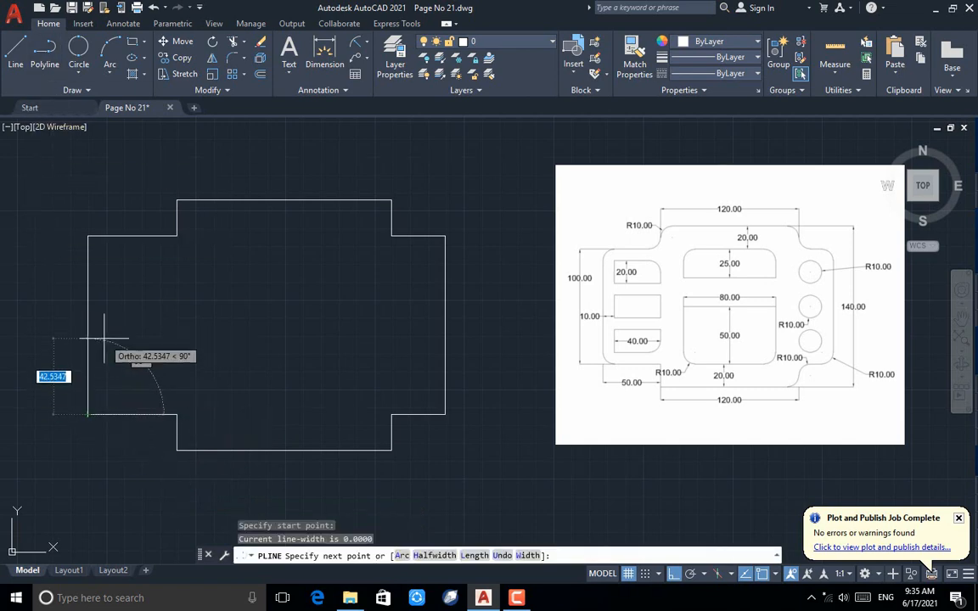
pyautogui.write('10')
pyautogui.press('Return')
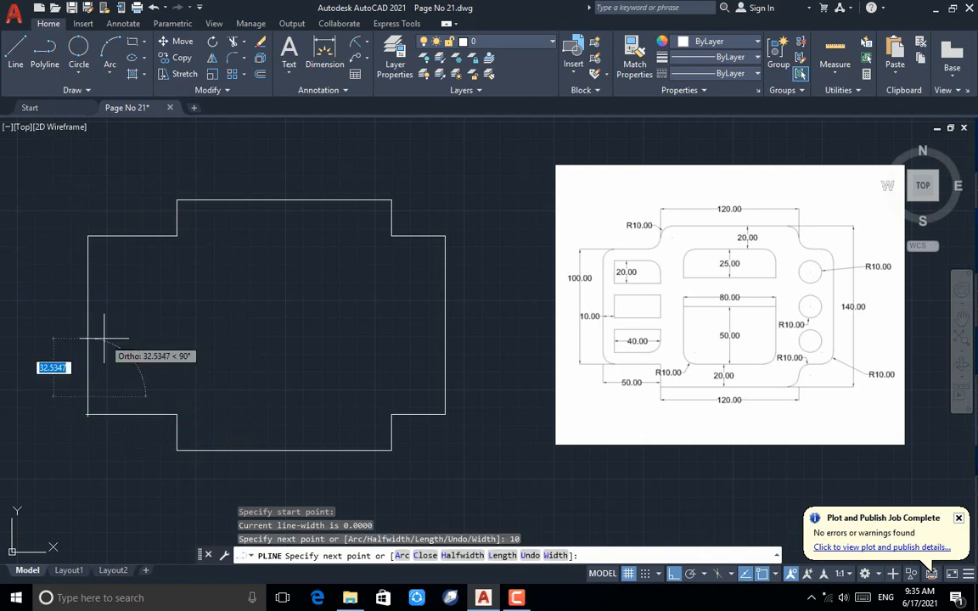
pyautogui.write('1')
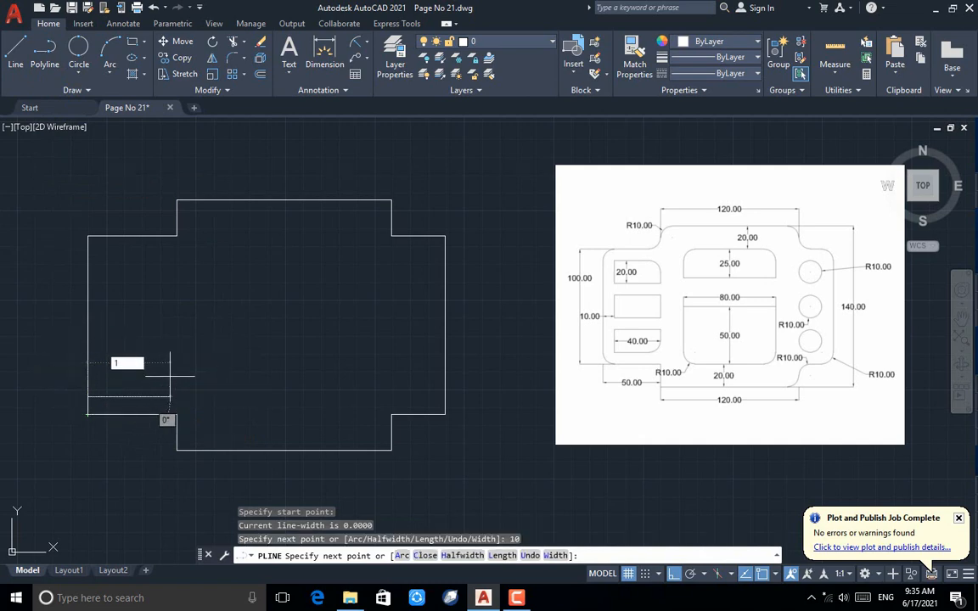
pyautogui.write('0')
pyautogui.press('Return')
pyautogui.press('Return')
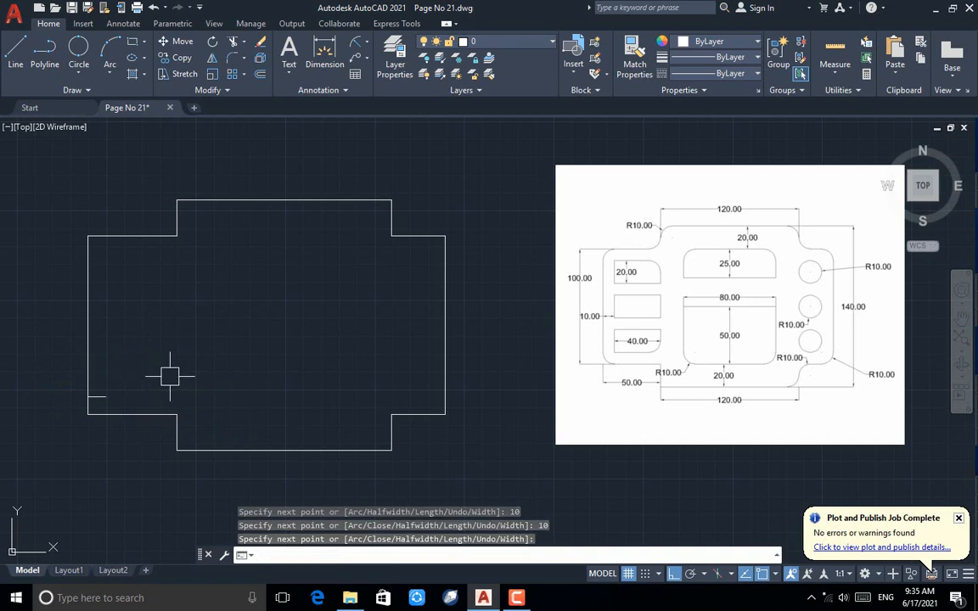
# Draw a 40 by 20 rectangle up and to the right from the free end of the helper polyline
pyautogui.click(133, 46)
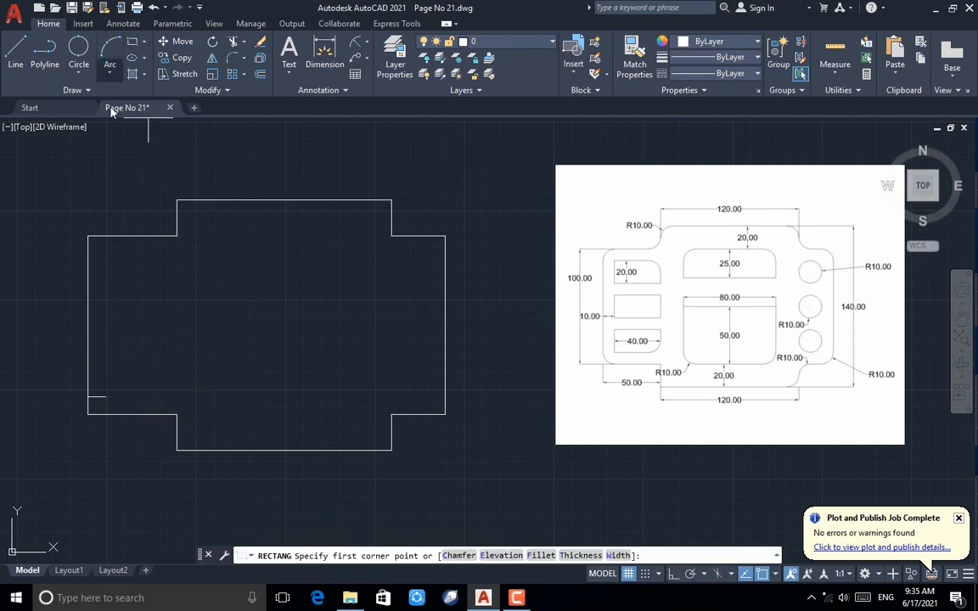
pyautogui.click(105, 396)
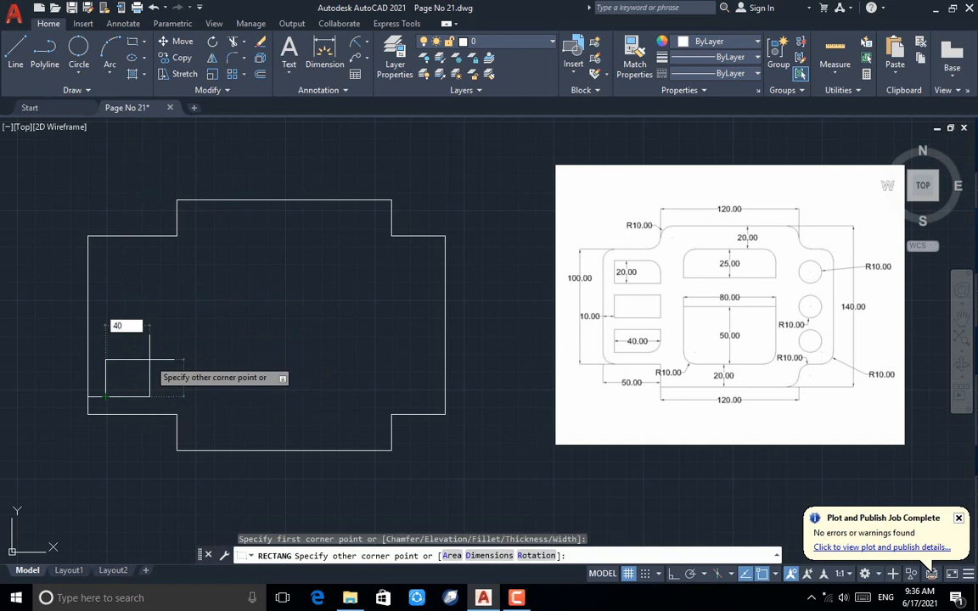
pyautogui.write('40')
pyautogui.press('Tab')
pyautogui.press('Return')
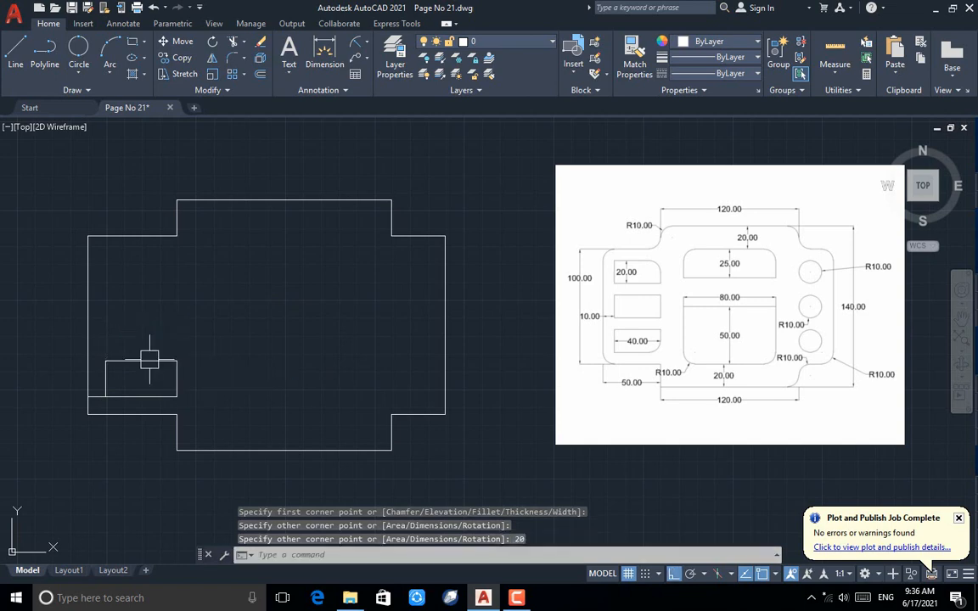
# Copy the 40 by 20 rectangle upward by 30 and 60 units, and erase the helper polyline at the lower-left corner
pyautogui.click(150, 360)
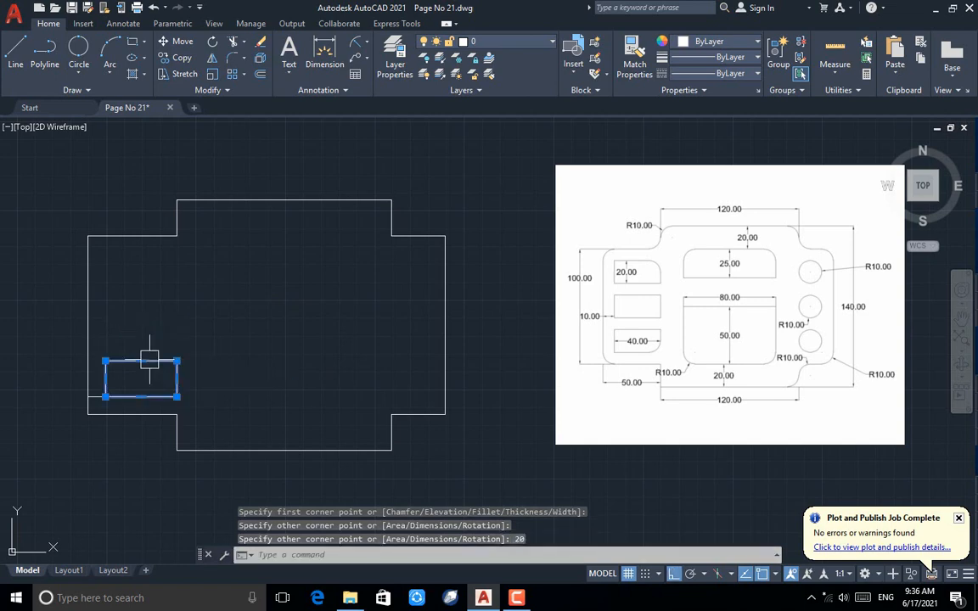
pyautogui.click(171, 58)
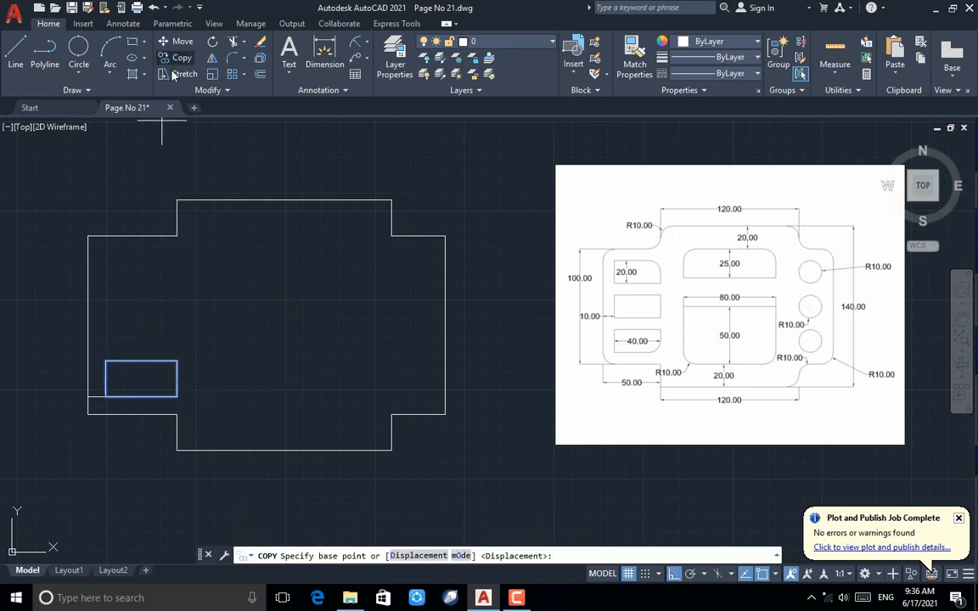
pyautogui.click(141, 378)
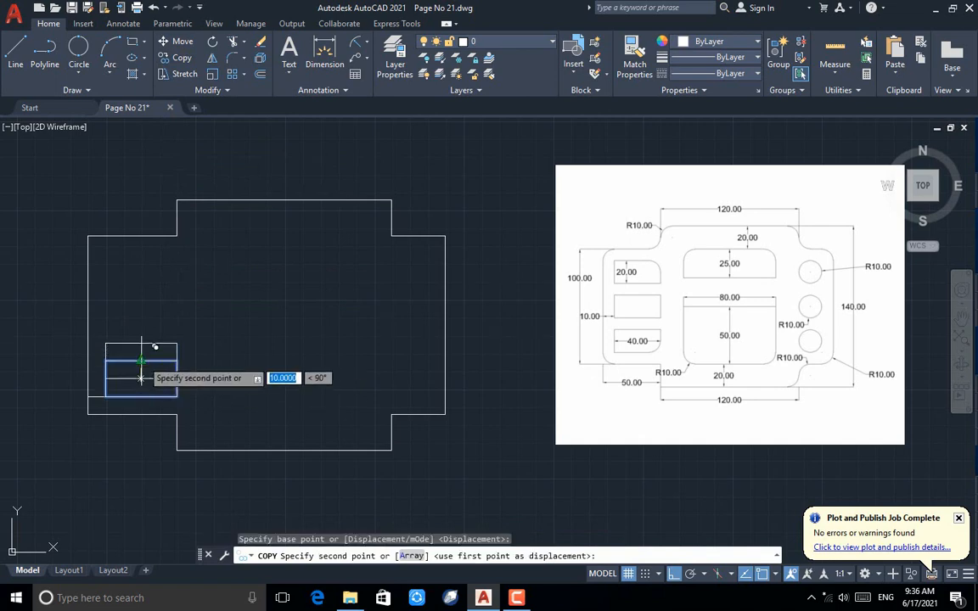
pyautogui.write('30')
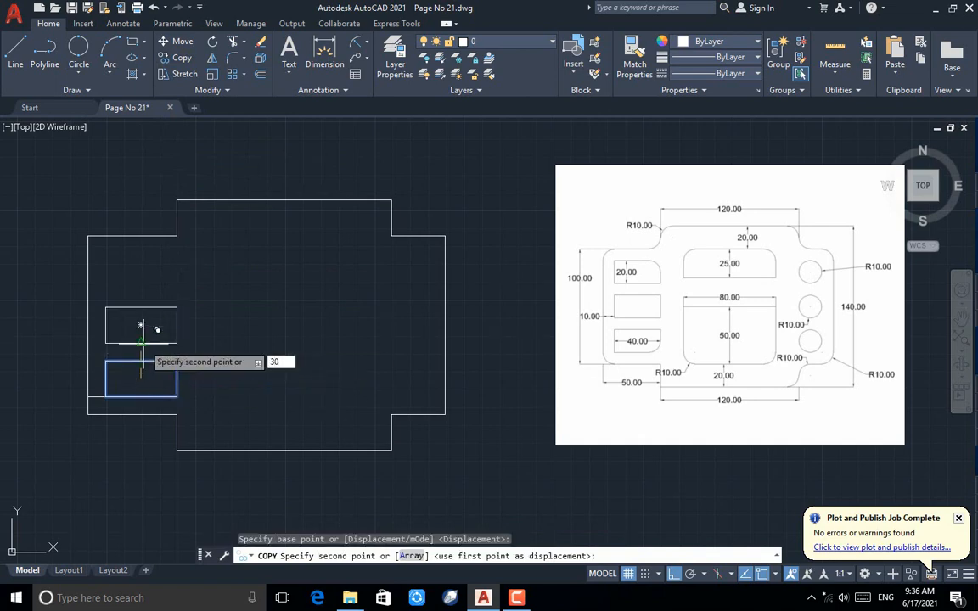
pyautogui.press('Return')
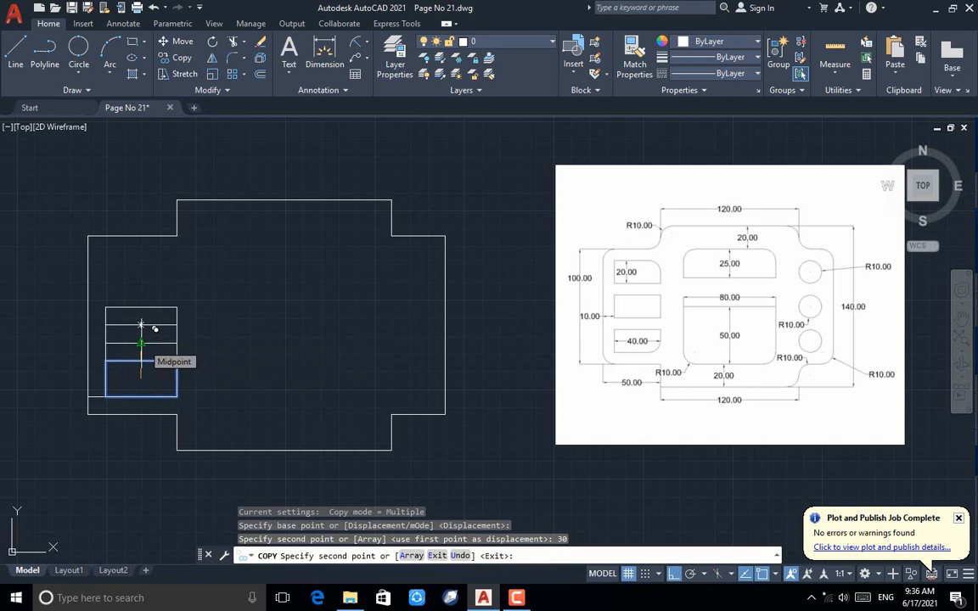
pyautogui.write('60')
pyautogui.press('Return')
pyautogui.press('Escape')
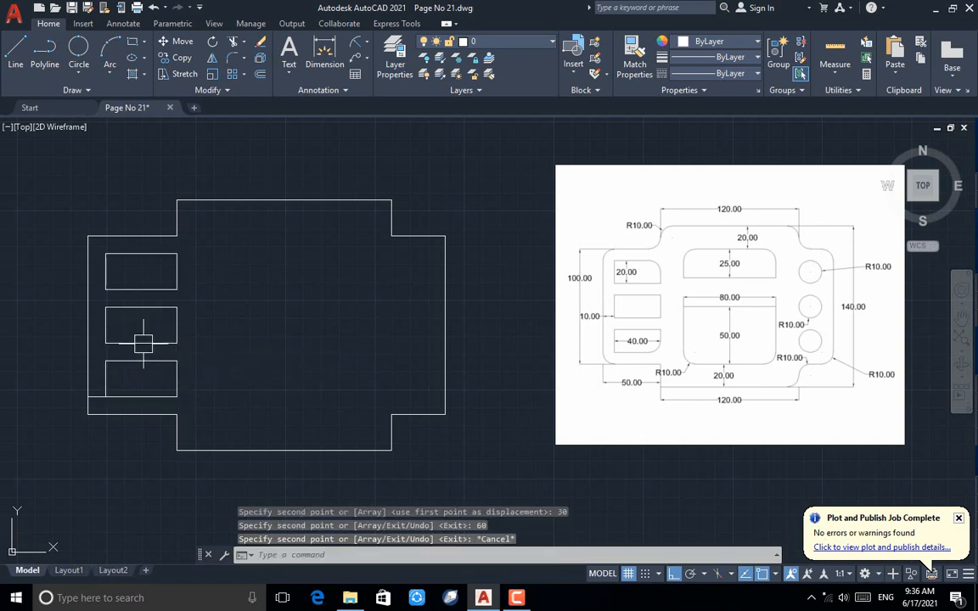
pyautogui.click(96, 402)
pyautogui.press('Delete')
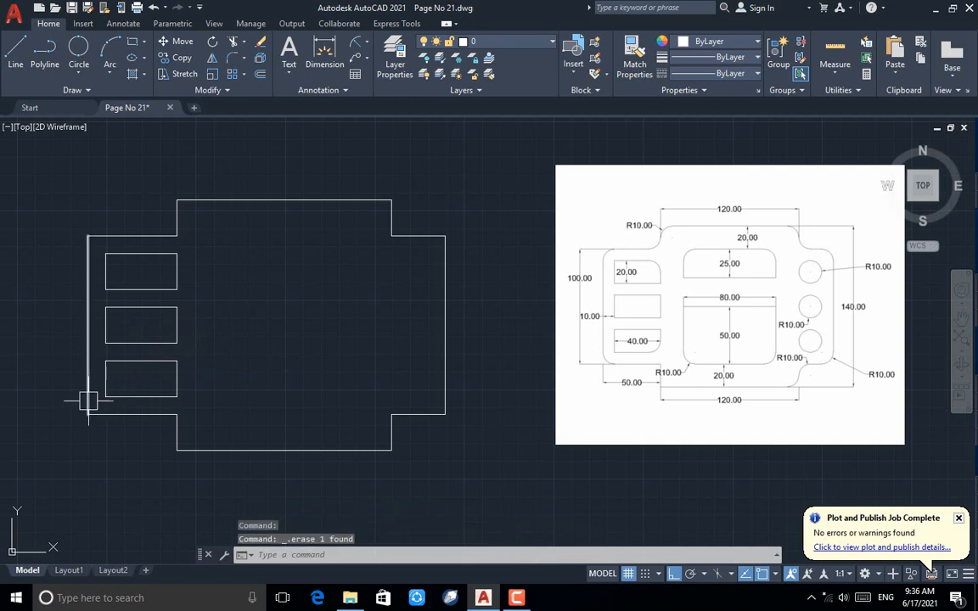
# From the midpoint of the outline's bottom edge, draw connected lines 20 units up and 40 units right
pyautogui.click(14, 53)
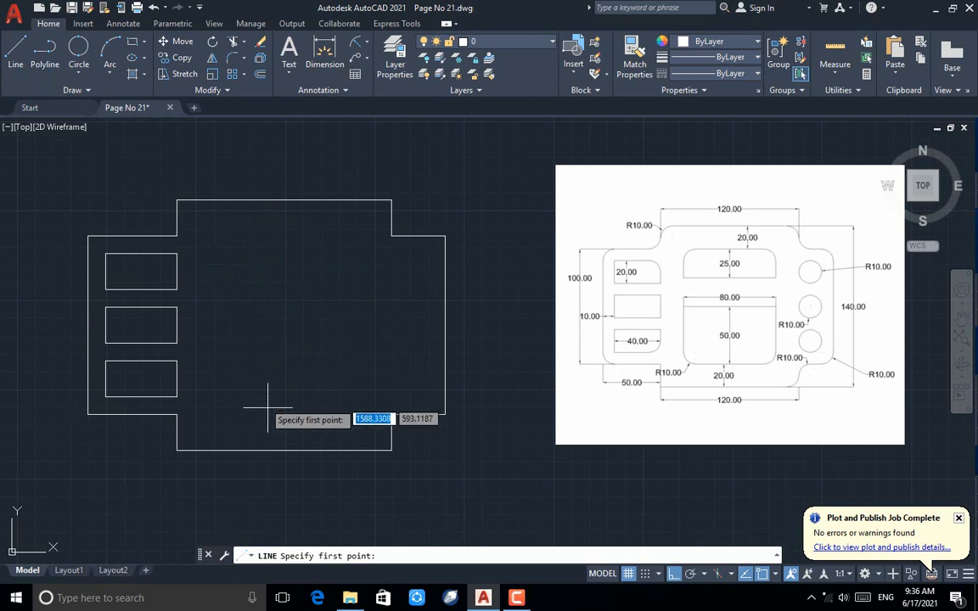
pyautogui.click(284, 449)
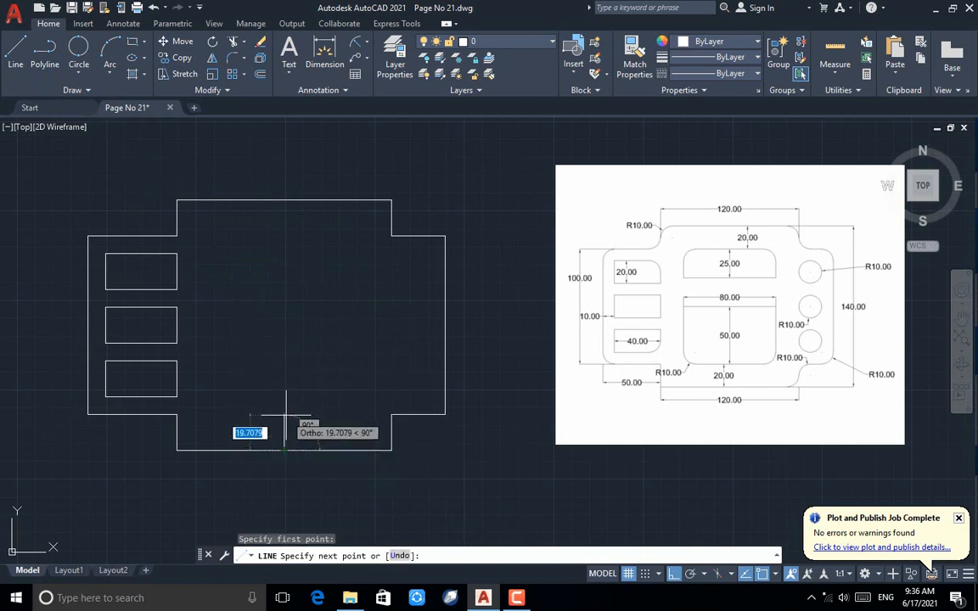
pyautogui.write('20')
pyautogui.press('Return')
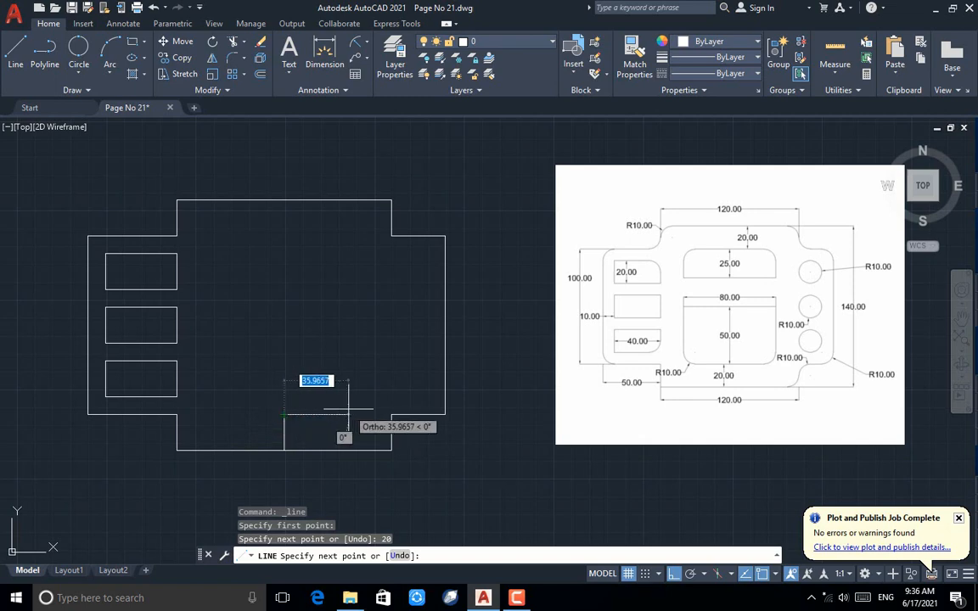
pyautogui.write('40')
pyautogui.press('Return')
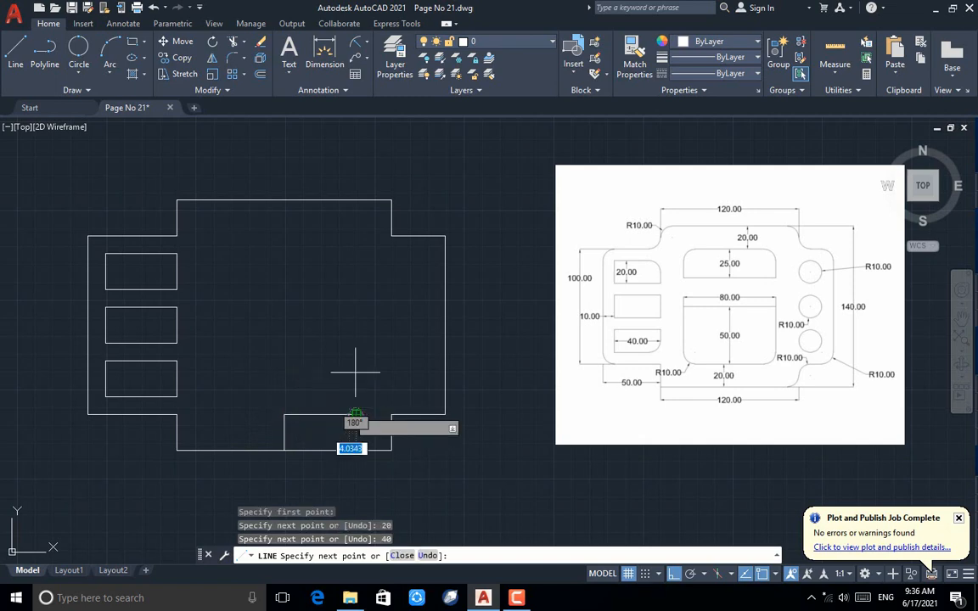
# Complete the lower central rectangle with lines 50 units up, 80 left, 50 down and back to the top of the vertical helper line
pyautogui.write('50')
pyautogui.press('Return')
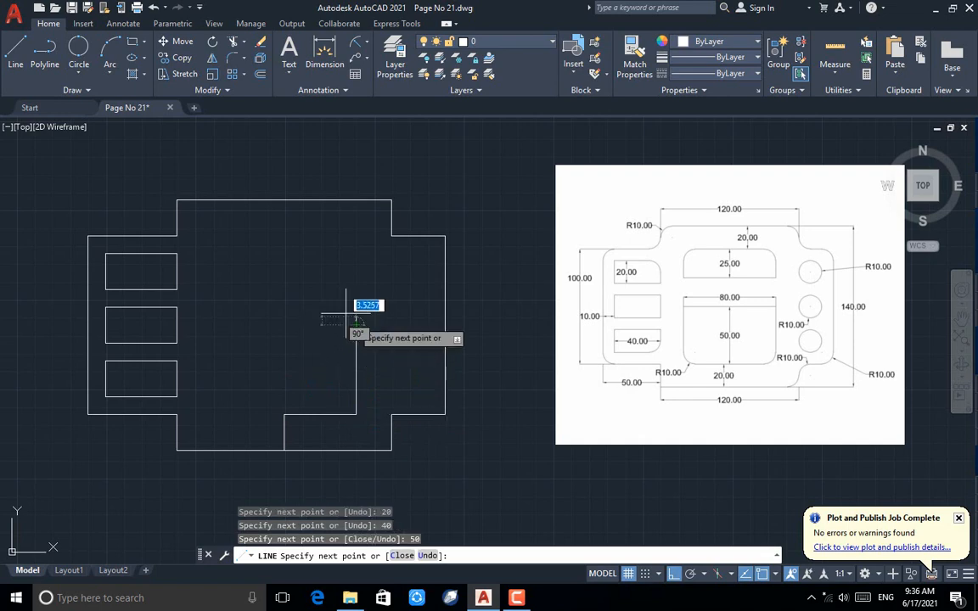
pyautogui.write('80')
pyautogui.press('Return')
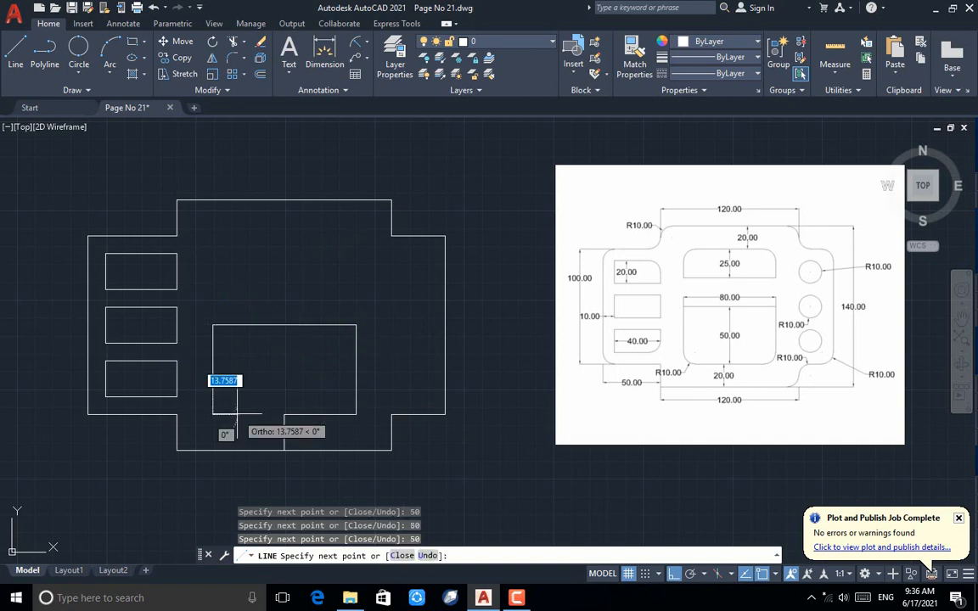
pyautogui.click(283, 415)
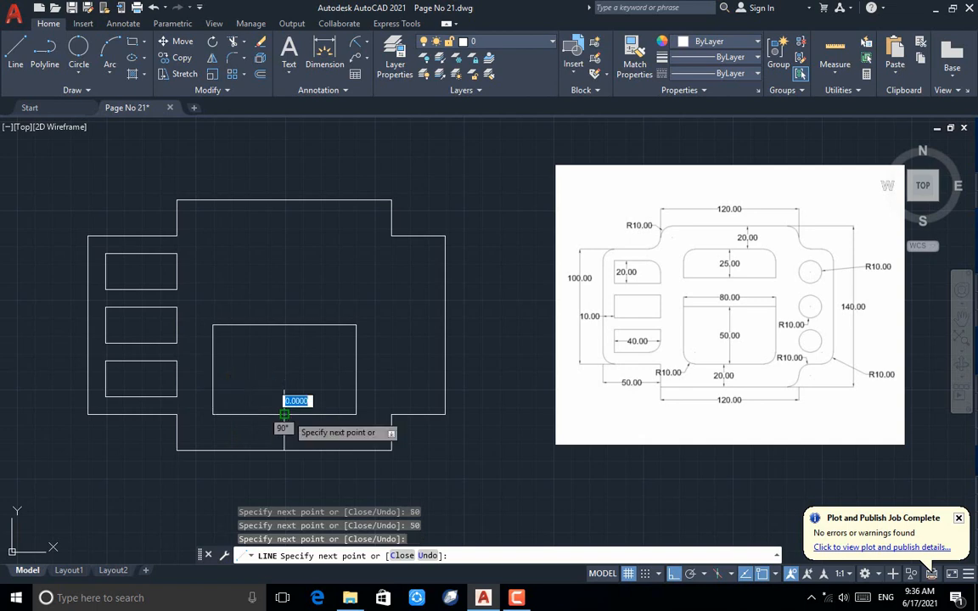
pyautogui.press('Escape')
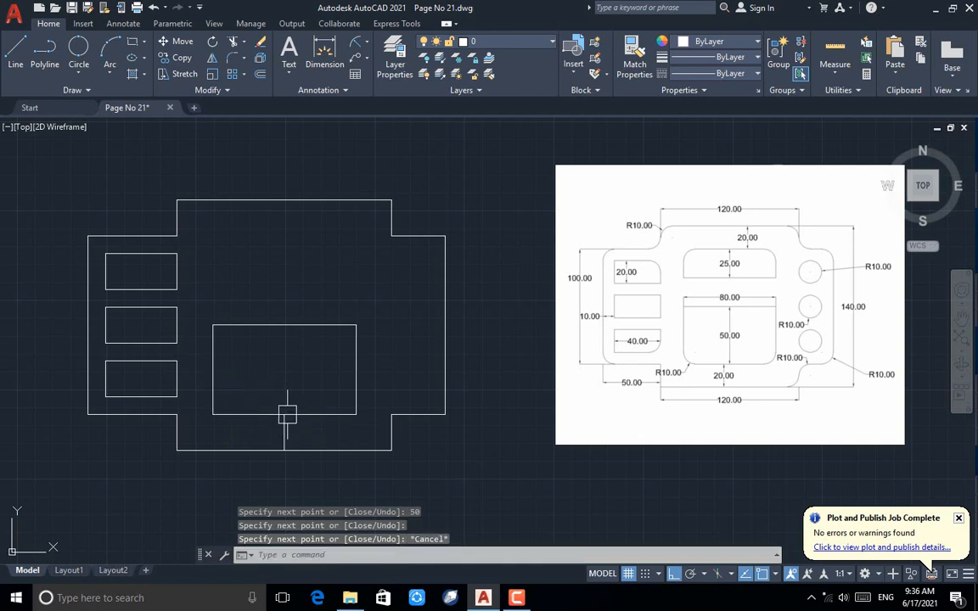
# From the midpoint of the outline's top edge, draw connected lines 20 units down and 40 units right
pyautogui.press('Return')
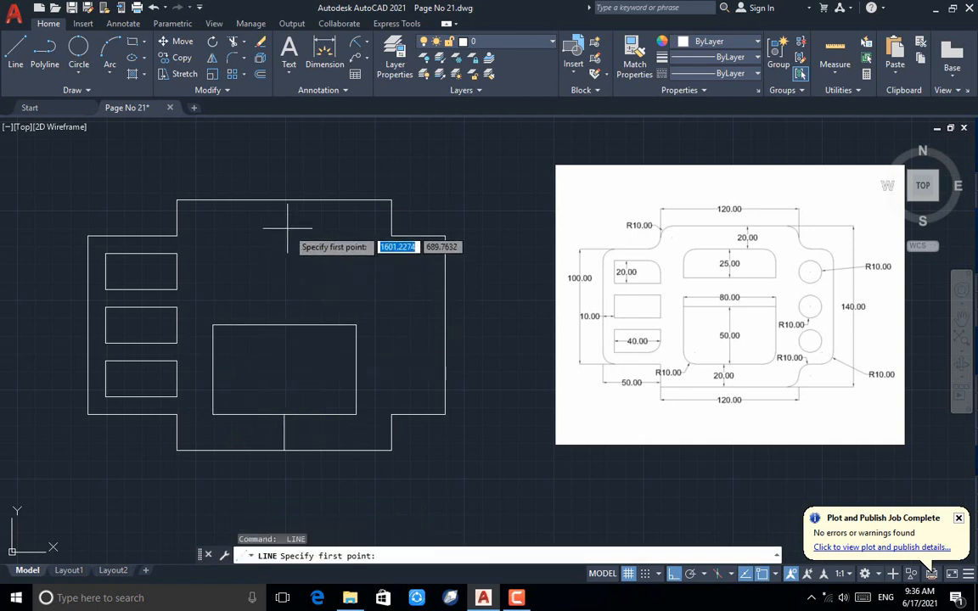
pyautogui.click(285, 201)
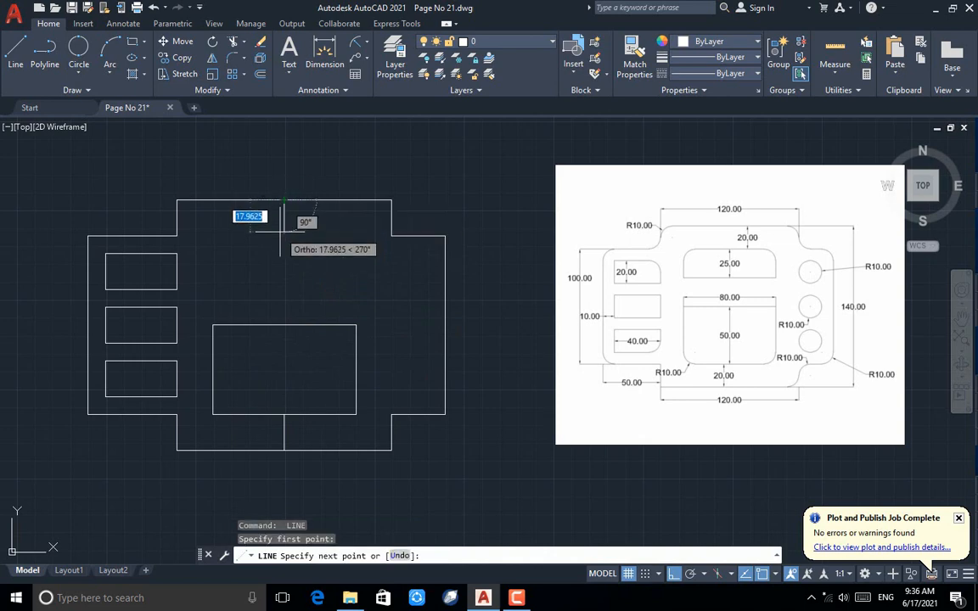
pyautogui.write('20')
pyautogui.press('Return')
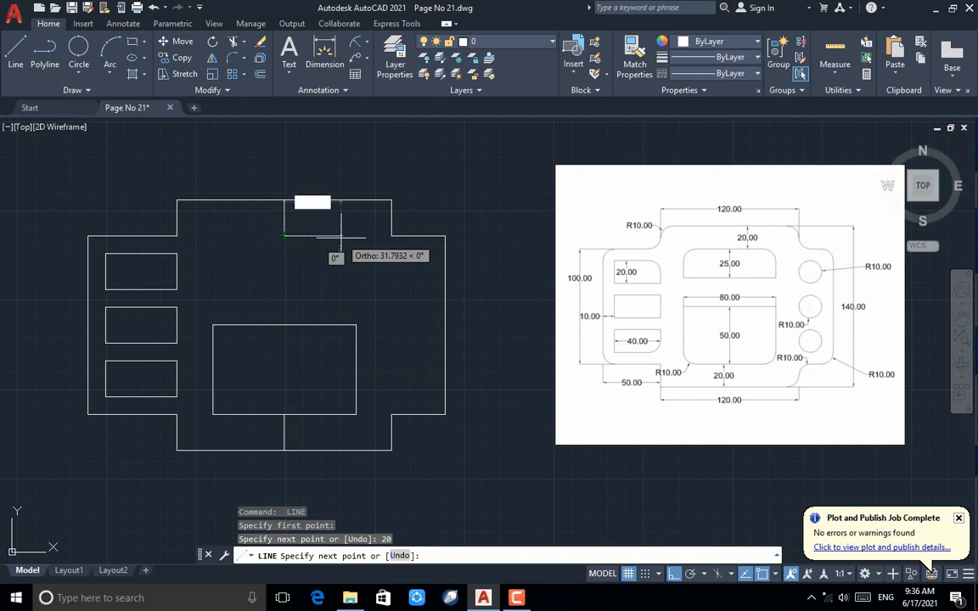
pyautogui.write('40')
pyautogui.press('Return')
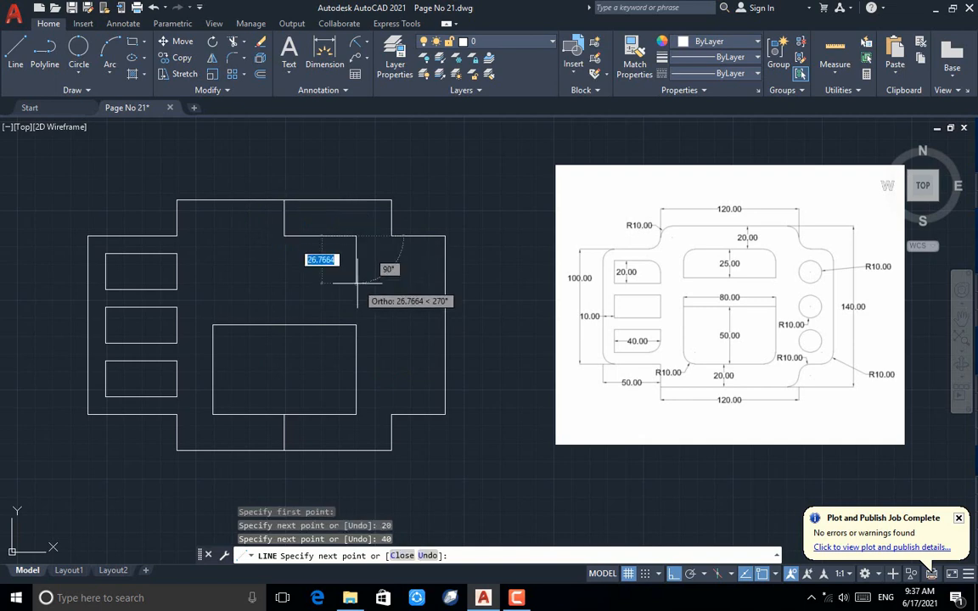
# Complete the upper central rectangle with lines 25 units down, 80 left, 25 up and 40 right, and erase both vertical helper lines
pyautogui.write('25')
pyautogui.press('Return')
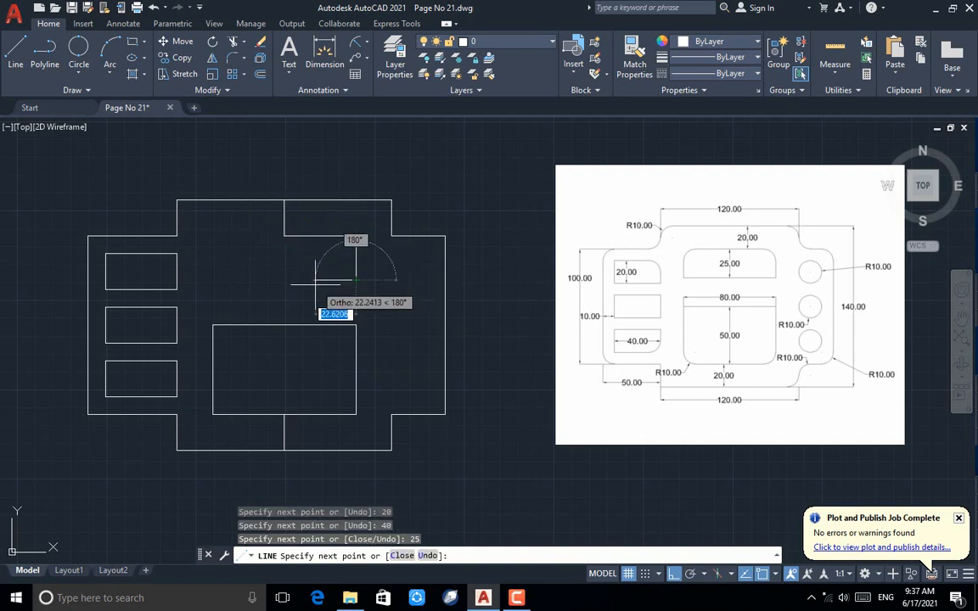
pyautogui.write('80')
pyautogui.press('Return')
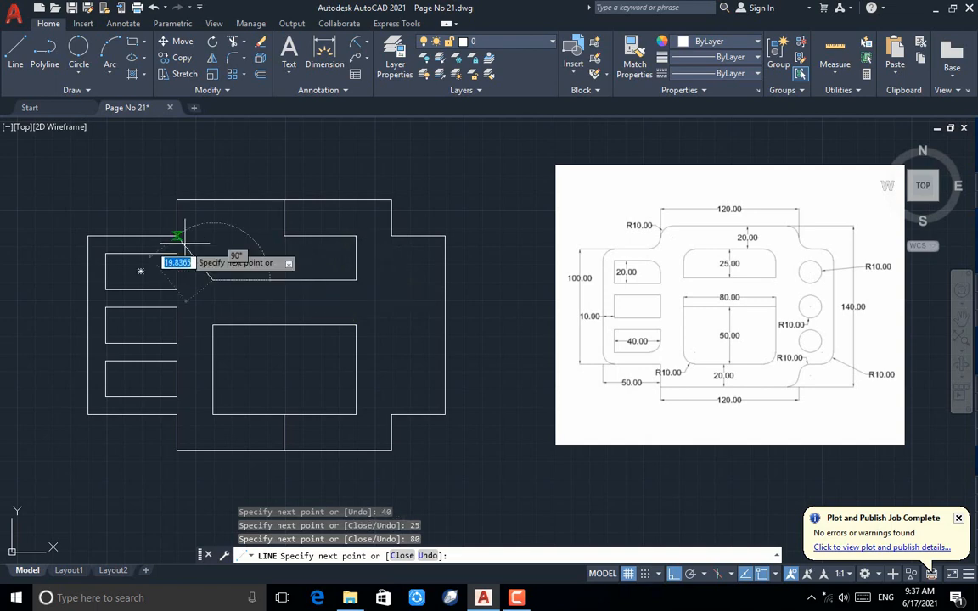
pyautogui.write('2')
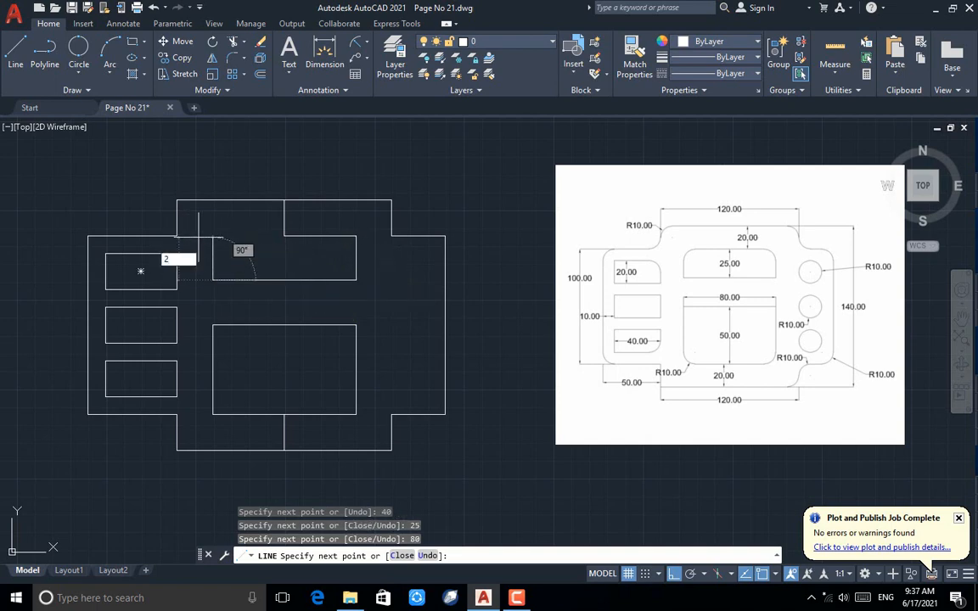
pyautogui.write('5')
pyautogui.press('Return')
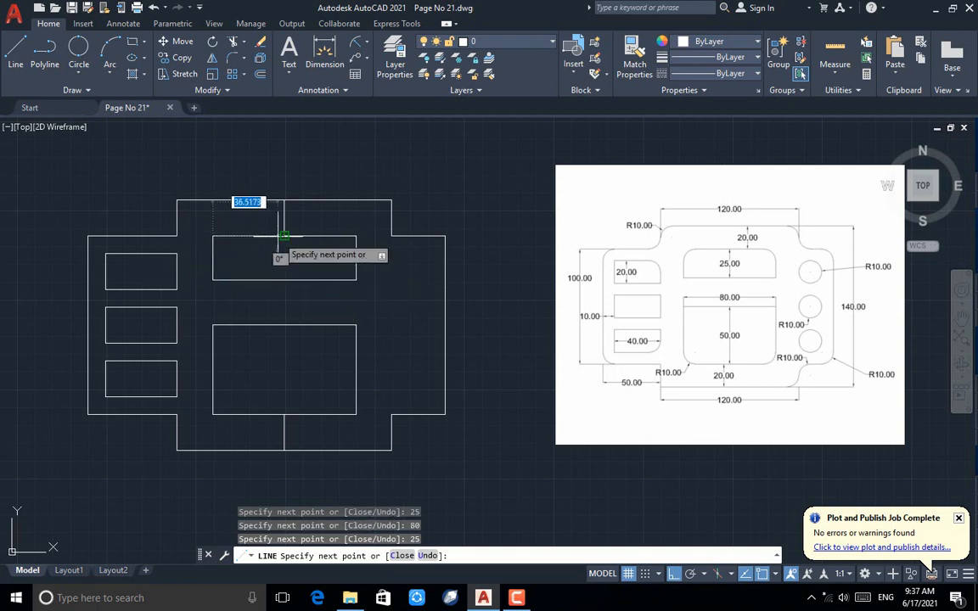
pyautogui.write('40')
pyautogui.press('Return')
pyautogui.press('Return')
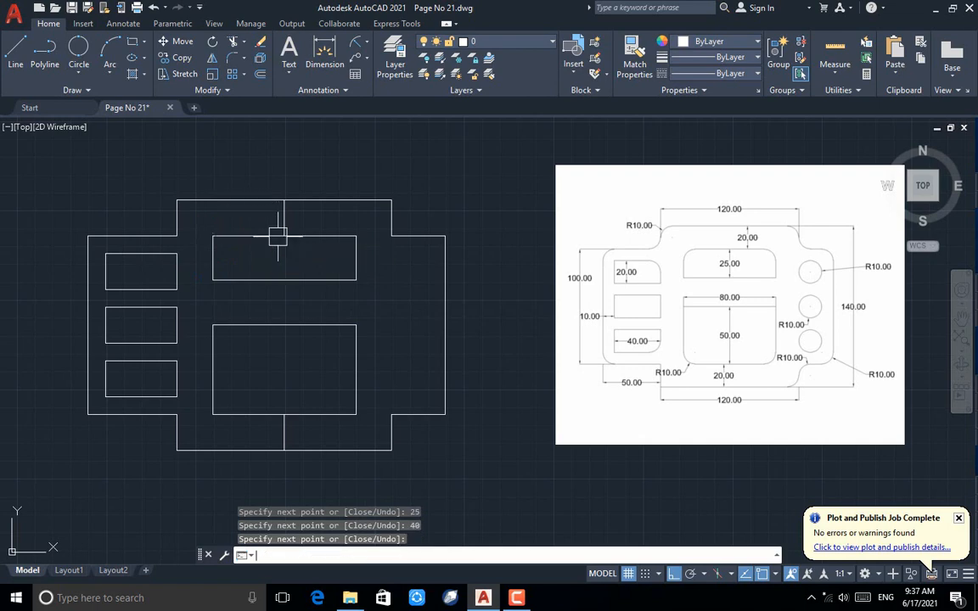
pyautogui.click(288, 214)
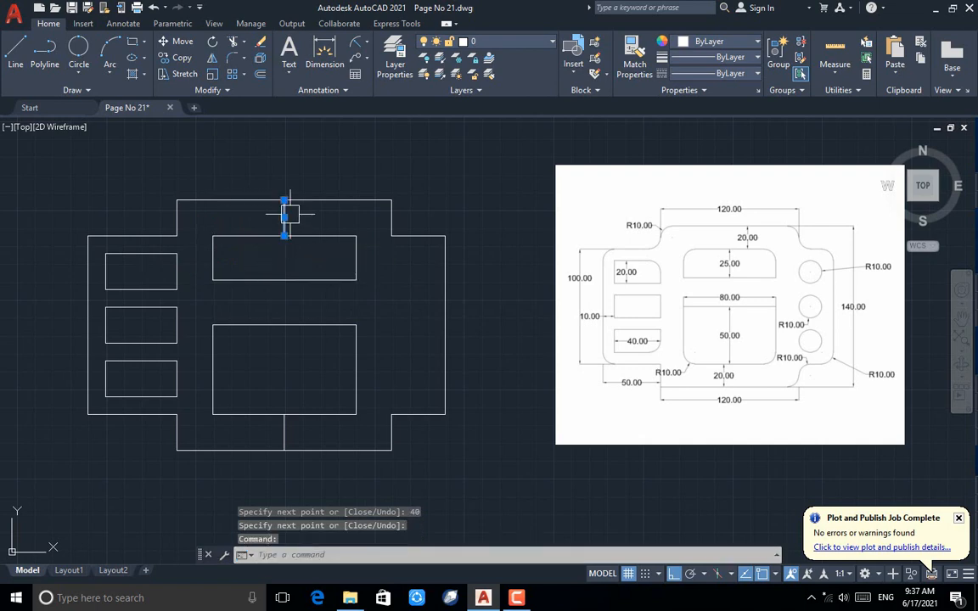
pyautogui.press('Delete')
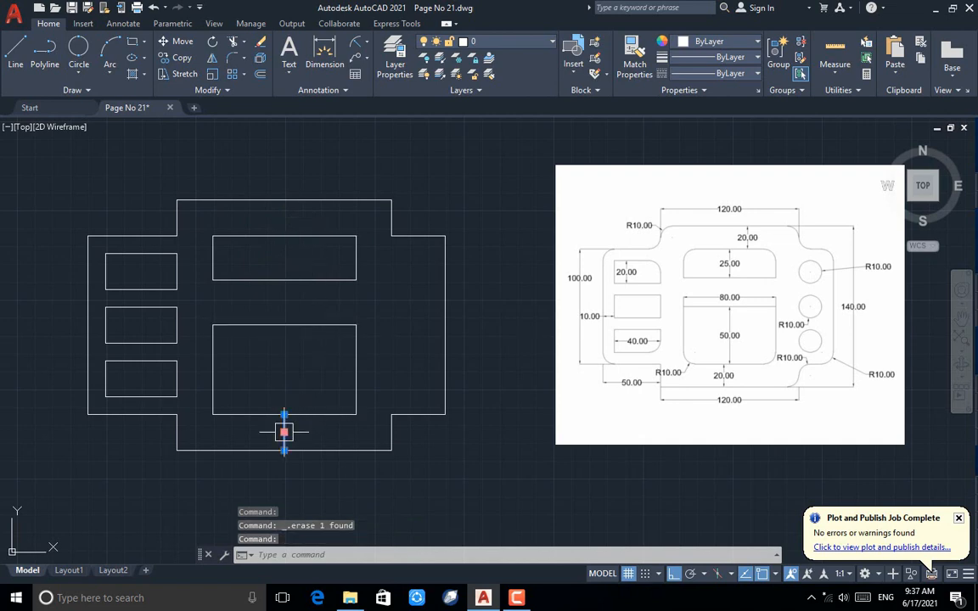
# Draw helper lines from the outline's lower-right corner, 20 units up and 20 units left
pyautogui.click(17, 58)
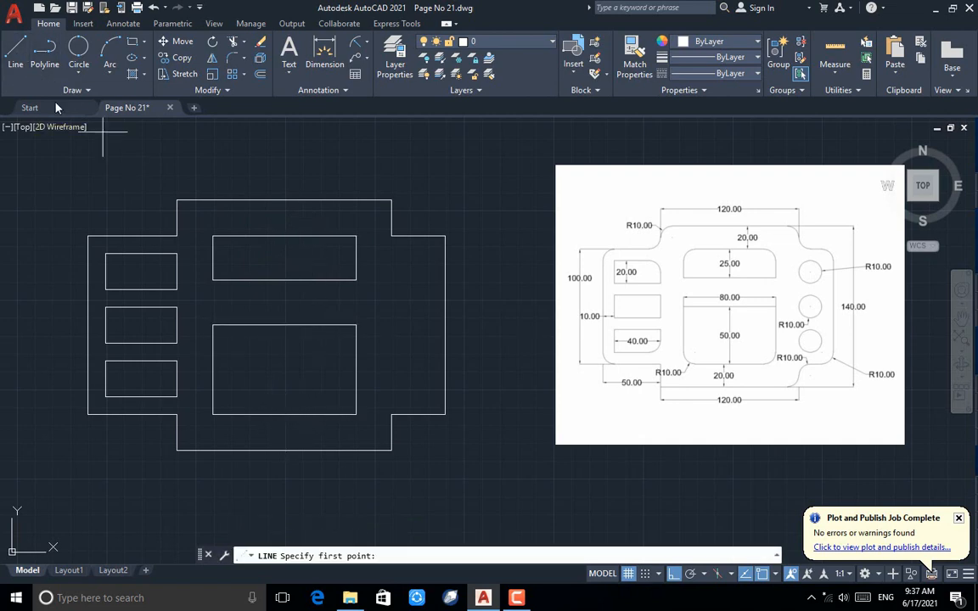
pyautogui.click(446, 415)
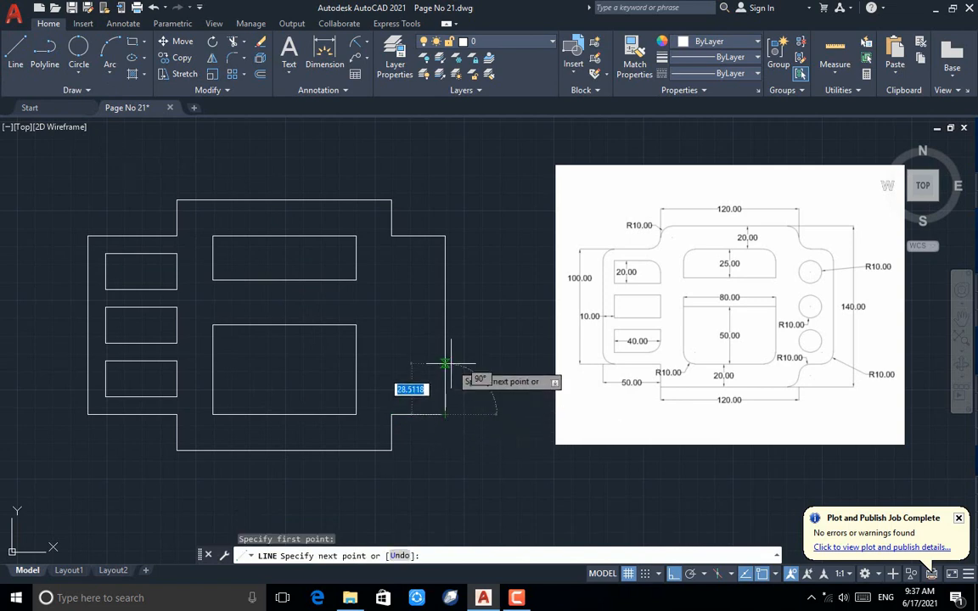
pyautogui.write('20')
pyautogui.press('Return')
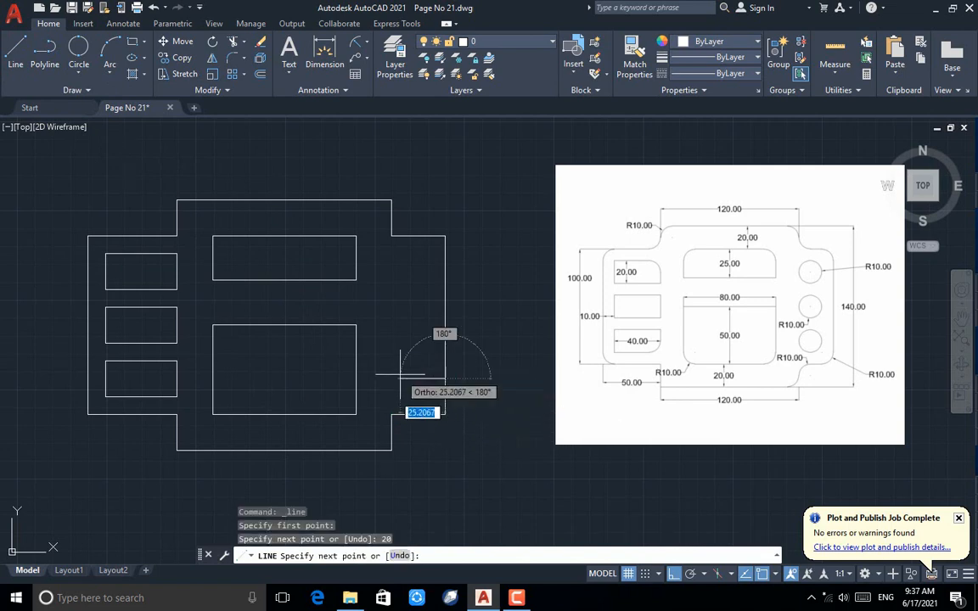
pyautogui.write('20')
pyautogui.press('Return')
pyautogui.press('Return')
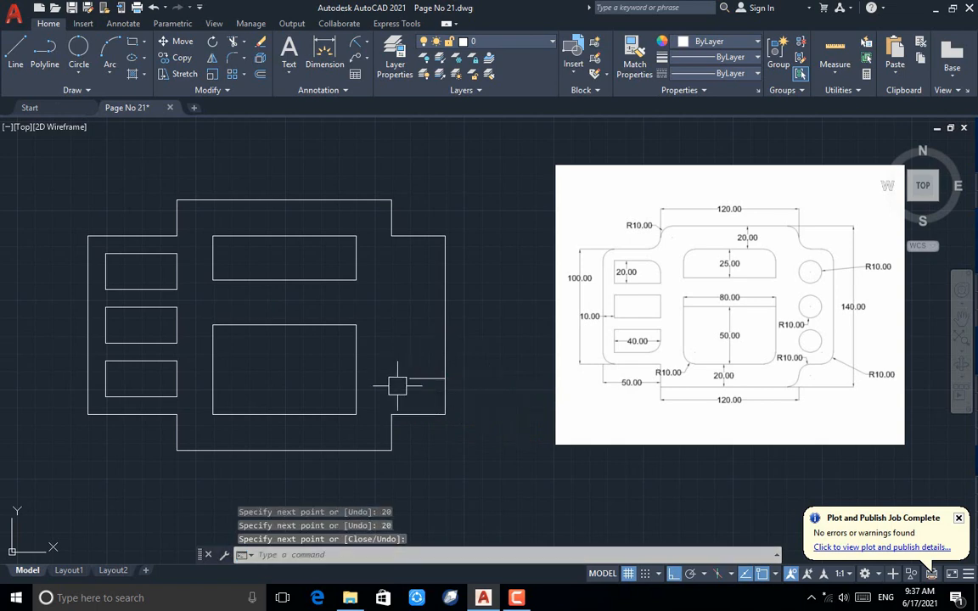
# Draw a circle of radius 10 centred on the free end of the horizontal helper line
pyautogui.write('c')
pyautogui.press('Return')
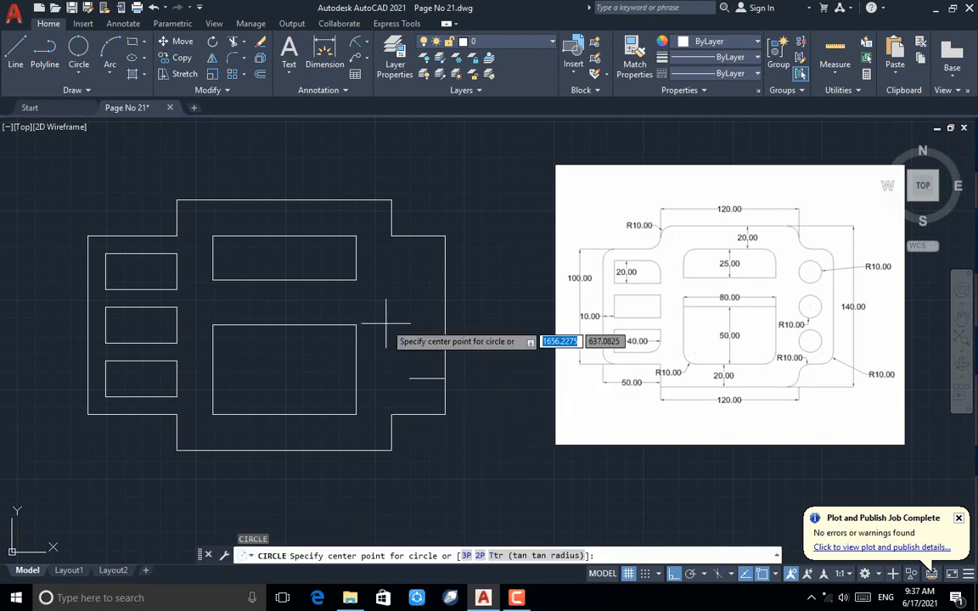
pyautogui.click(408, 379)
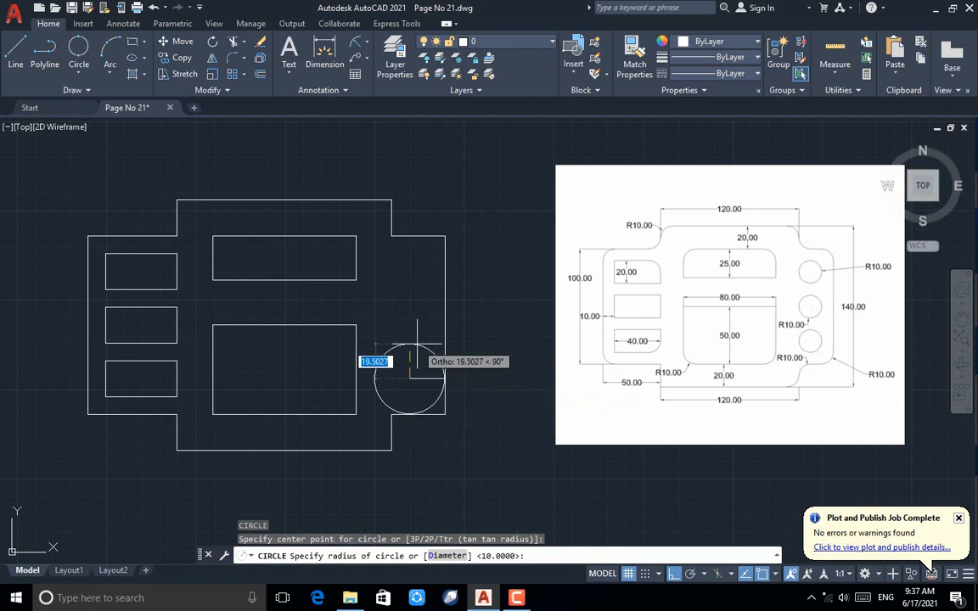
pyautogui.write('10')
pyautogui.press('Return')
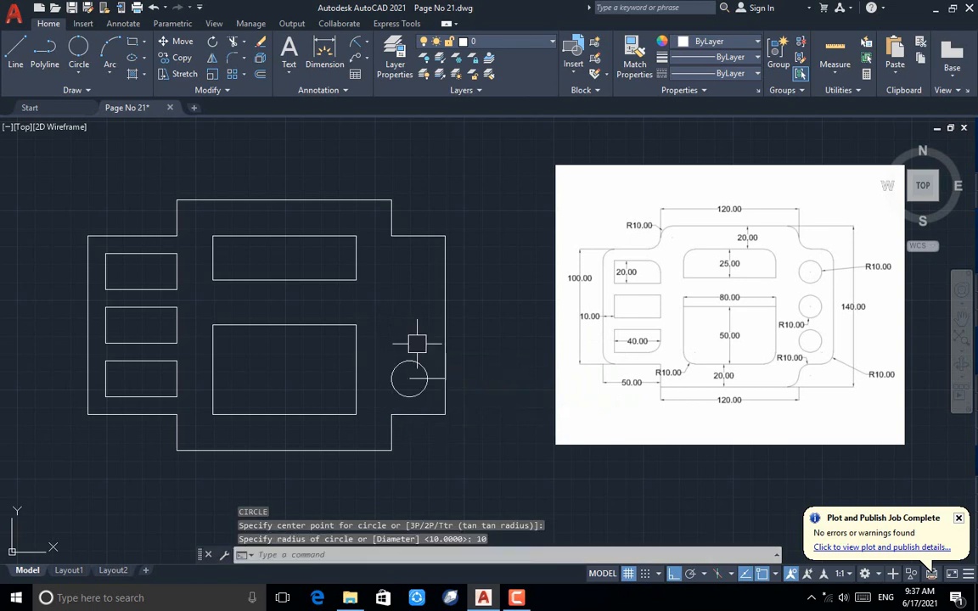
# Copy the radius 10 circle upward by 30 and 60 units, using its centre as the base point
pyautogui.write('co')
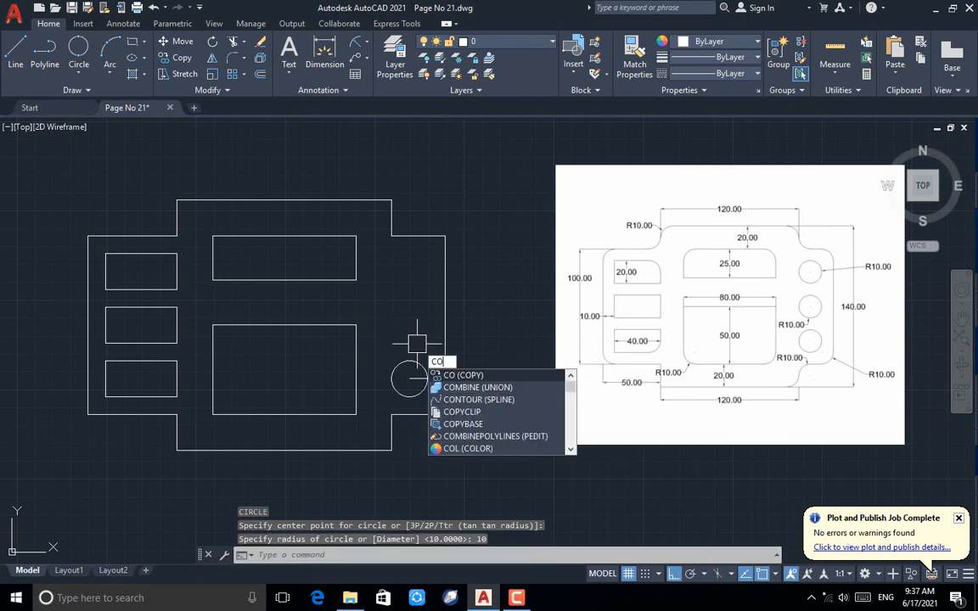
pyautogui.press('Return')
pyautogui.click(410, 361)
pyautogui.press('Return')
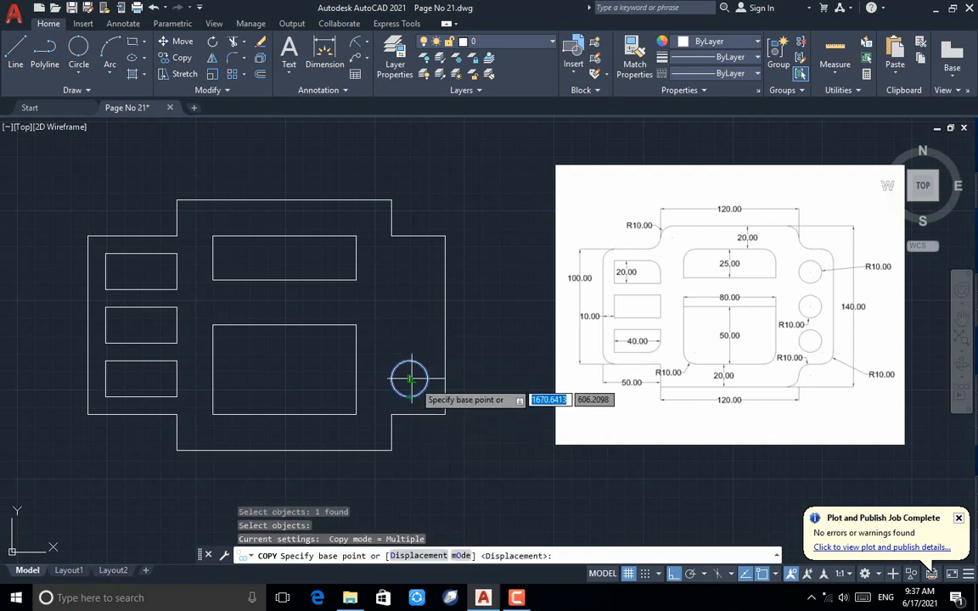
pyautogui.click(409, 378)
pyautogui.write('30')
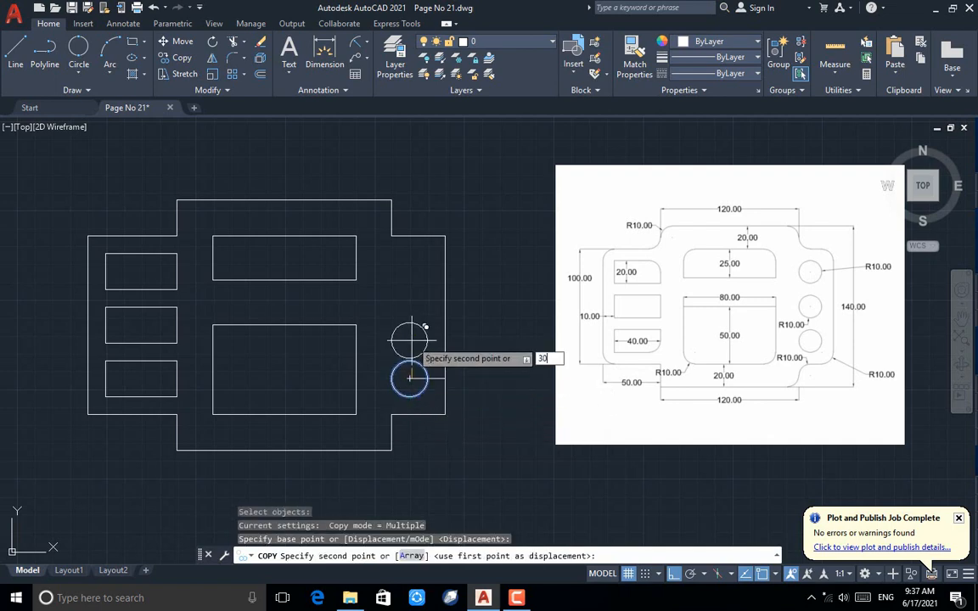
pyautogui.press('Return')
pyautogui.write('6')
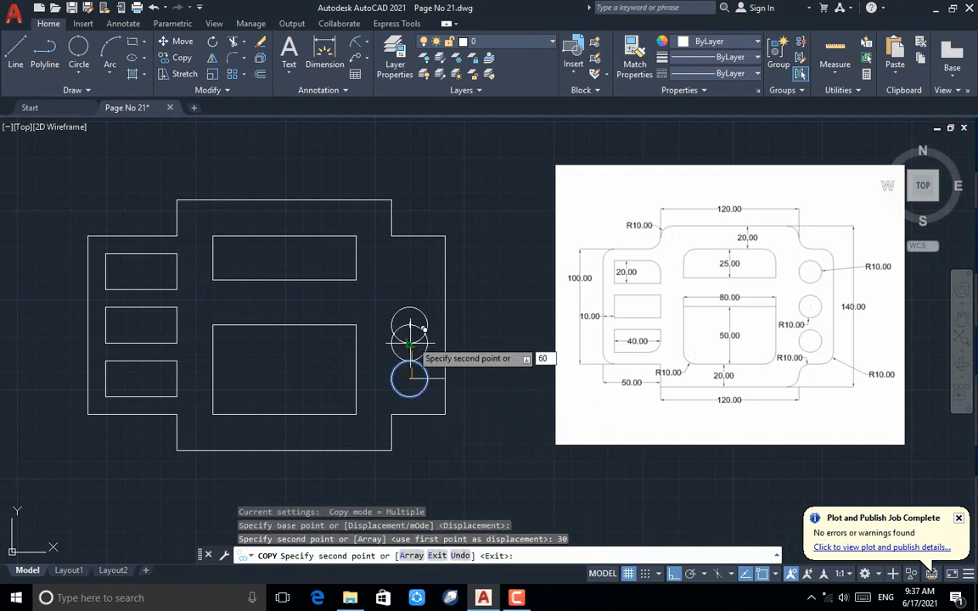
pyautogui.write('0')
pyautogui.press('Return')
pyautogui.press('Escape')
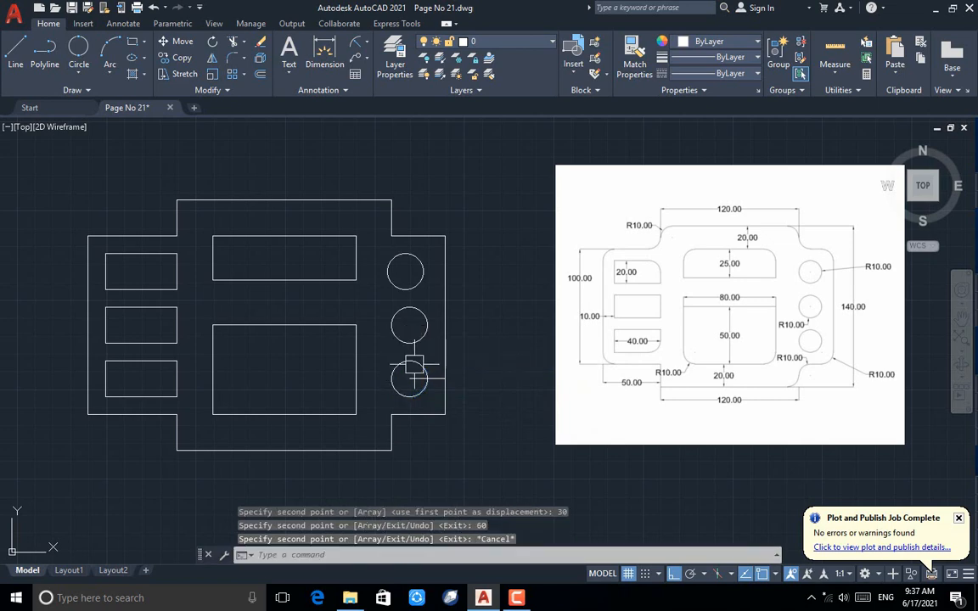
# Erase the horizontal helper line between the lowest circle's centre and the outline's right edge
pyautogui.click(420, 378)
pyautogui.press('Escape')
pyautogui.click(439, 383)
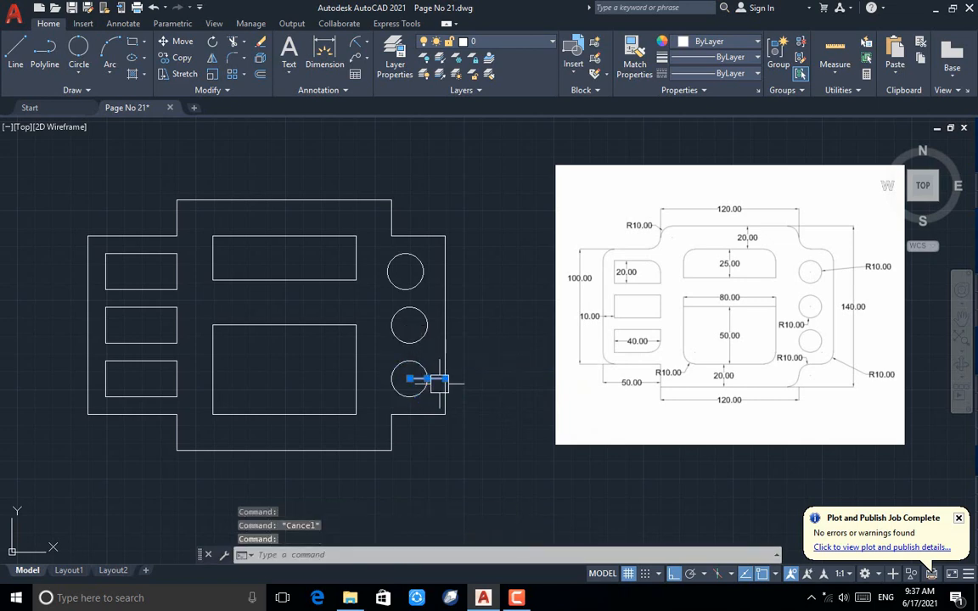
pyautogui.press('Delete')
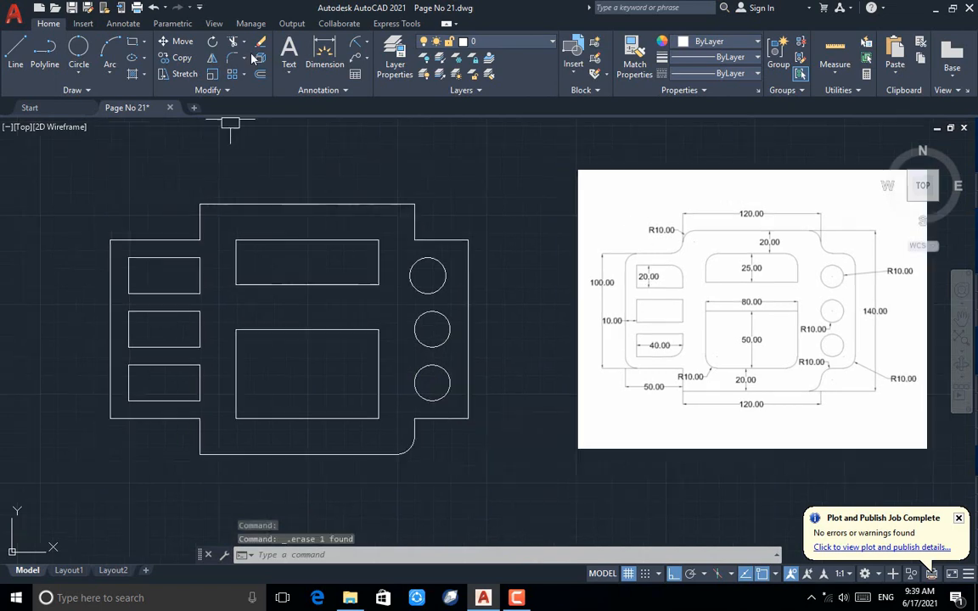
# Fillet the outline's lower-right outer corner and the adjacent inner step corner with radius 10, using the Multiple option
pyautogui.click(234, 61)
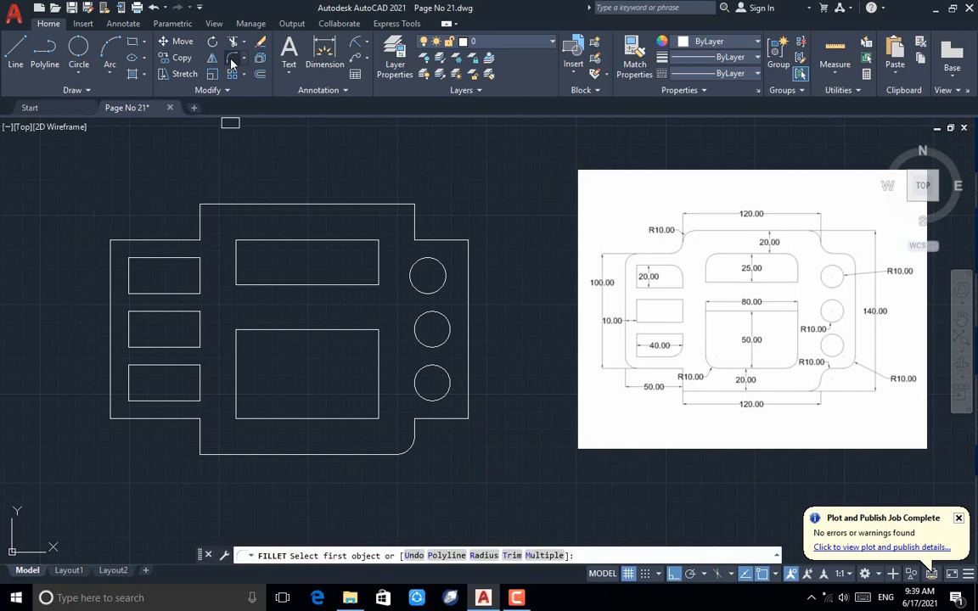
pyautogui.rightClick(457, 439)
pyautogui.click(490, 357)
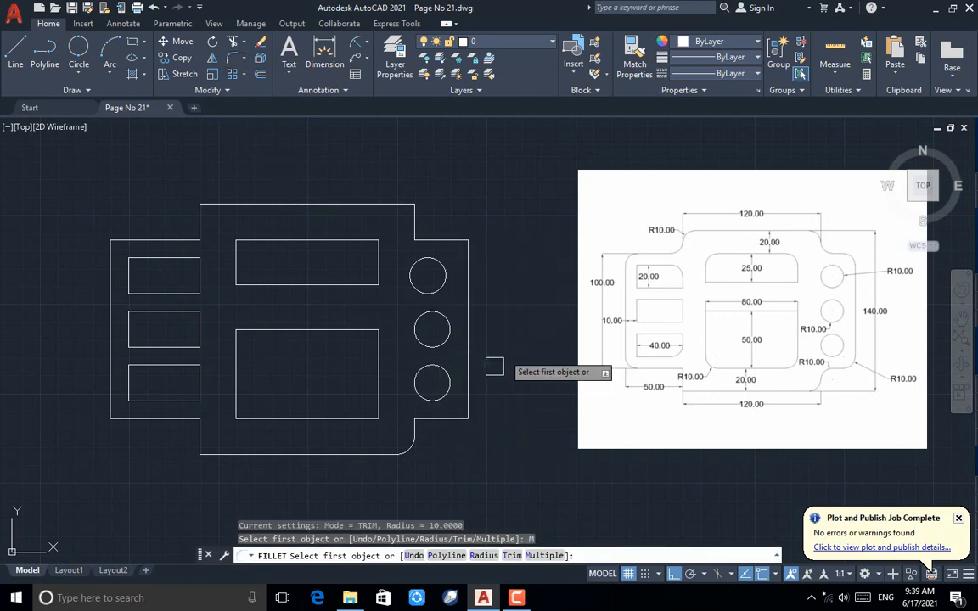
pyautogui.click(450, 417)
pyautogui.click(469, 399)
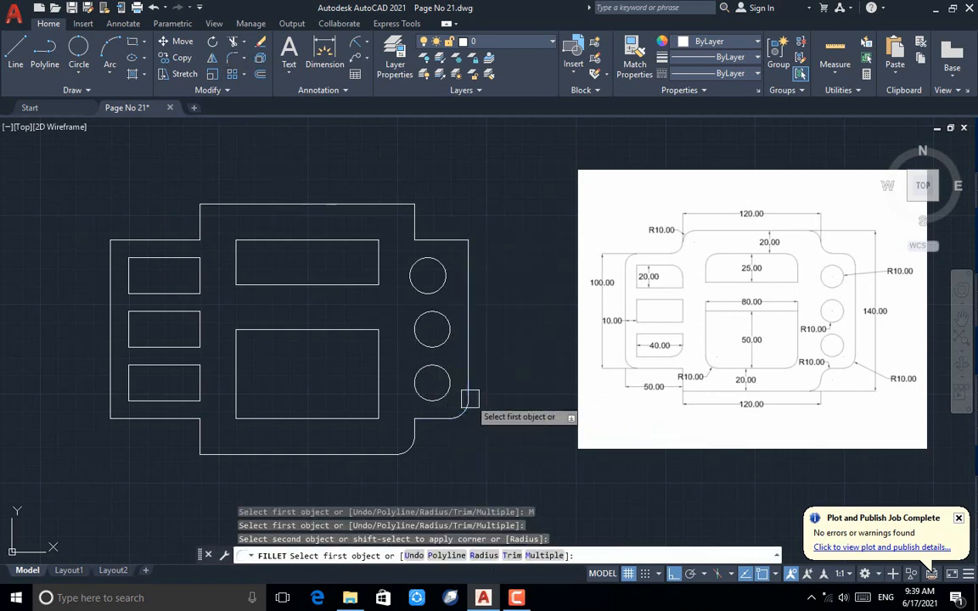
pyautogui.click(415, 426)
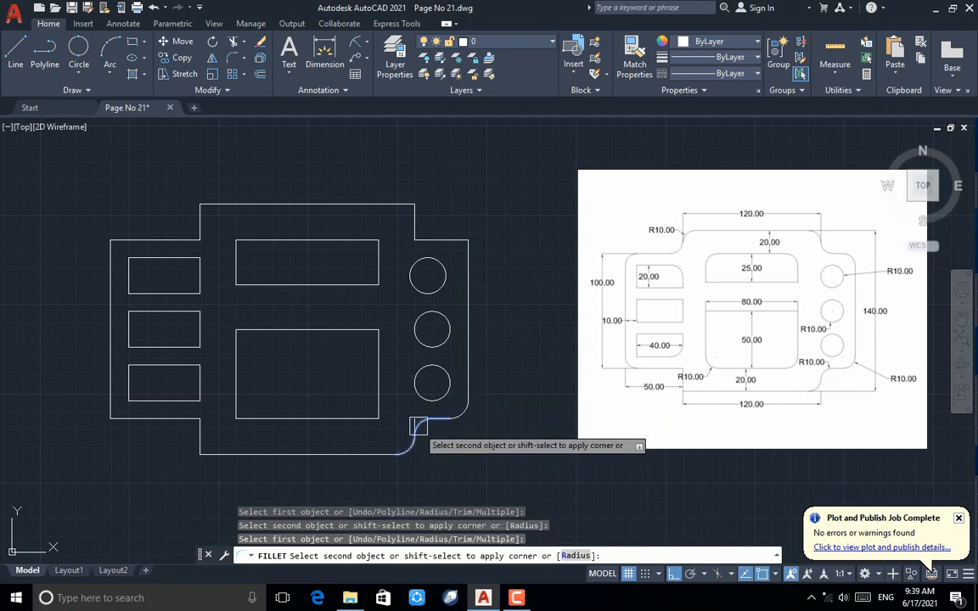
pyautogui.scroll(2, 416, 426)
pyautogui.click(414, 433)
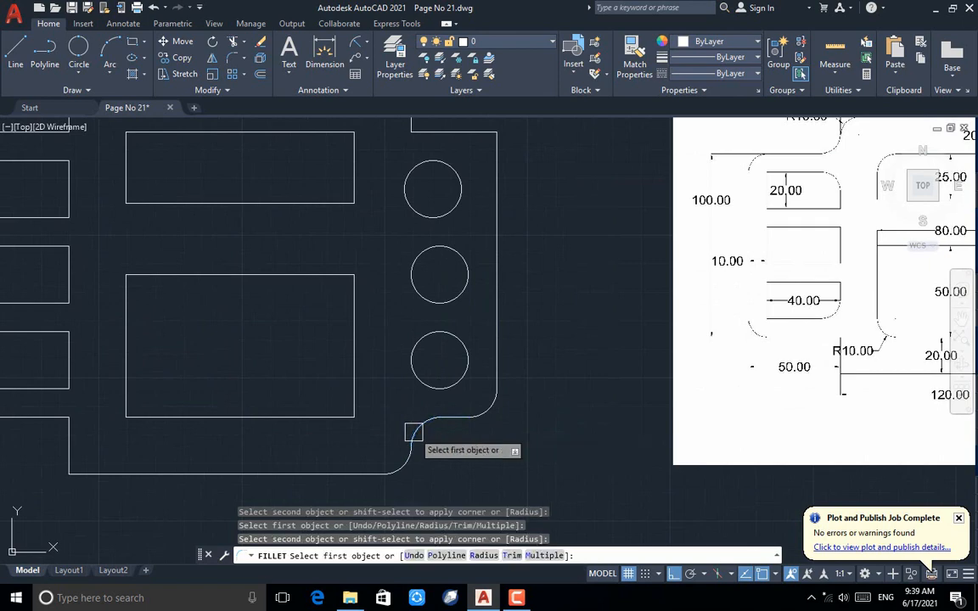
pyautogui.scroll(-2, 413, 462)
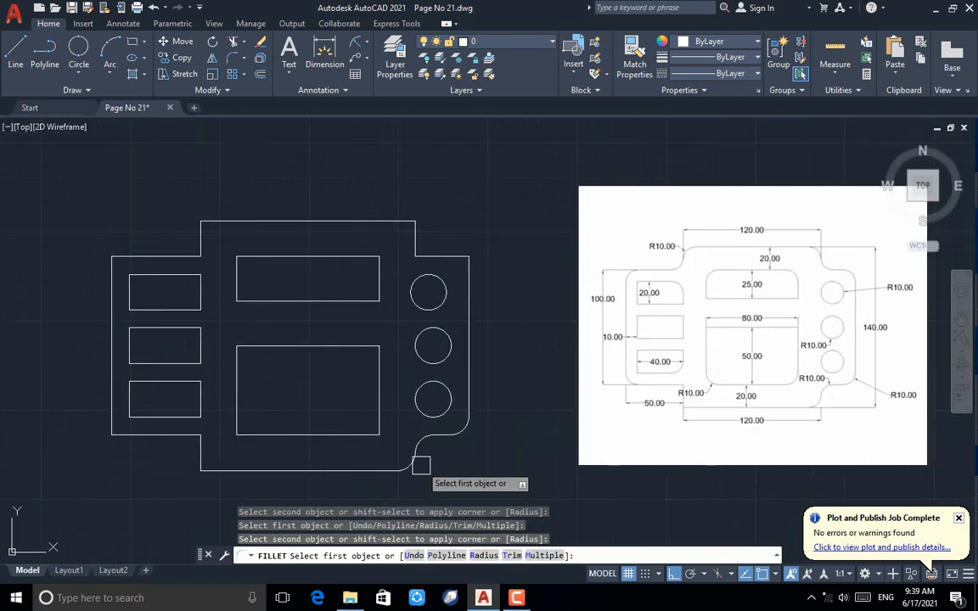
# Fillet both lower corners of the large central opening with radius 10 and continue with the upper central opening's left side
pyautogui.click(363, 437)
pyautogui.click(378, 416)
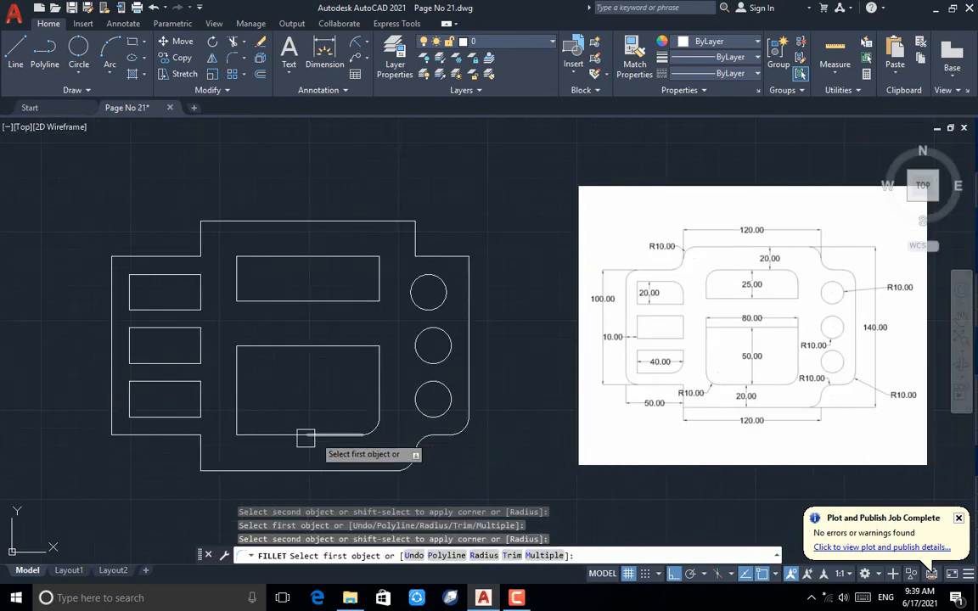
pyautogui.click(254, 435)
pyautogui.click(239, 405)
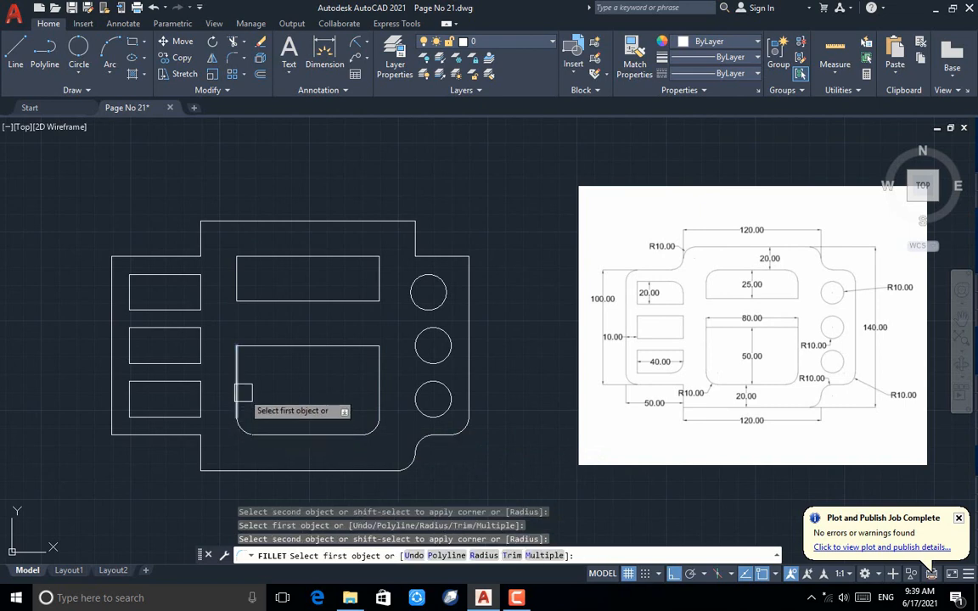
pyautogui.click(237, 287)
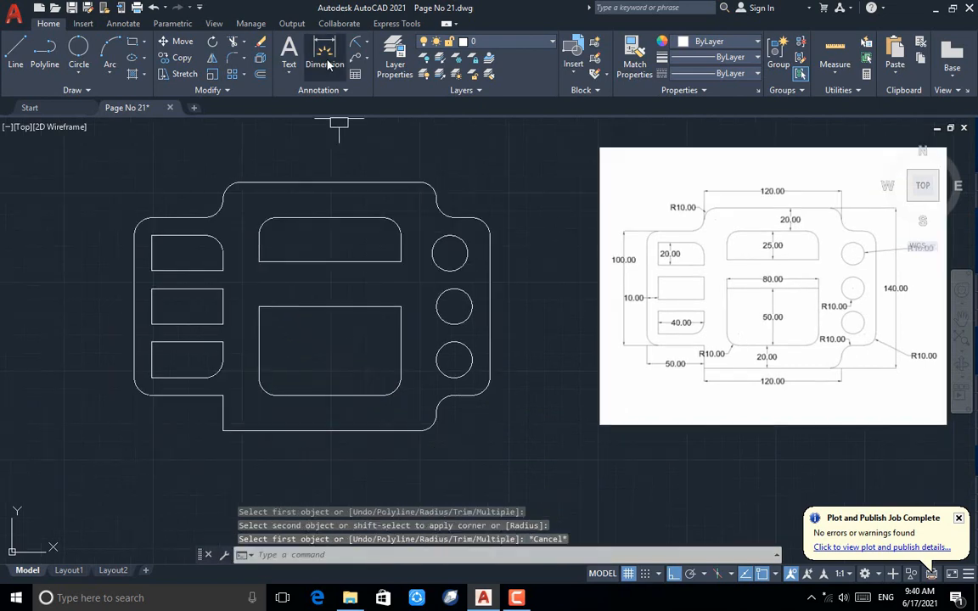
# Dimension the vertical gap between the outline's bottom edge and the lower central opening, and the height of that opening
pyautogui.click(328, 62)
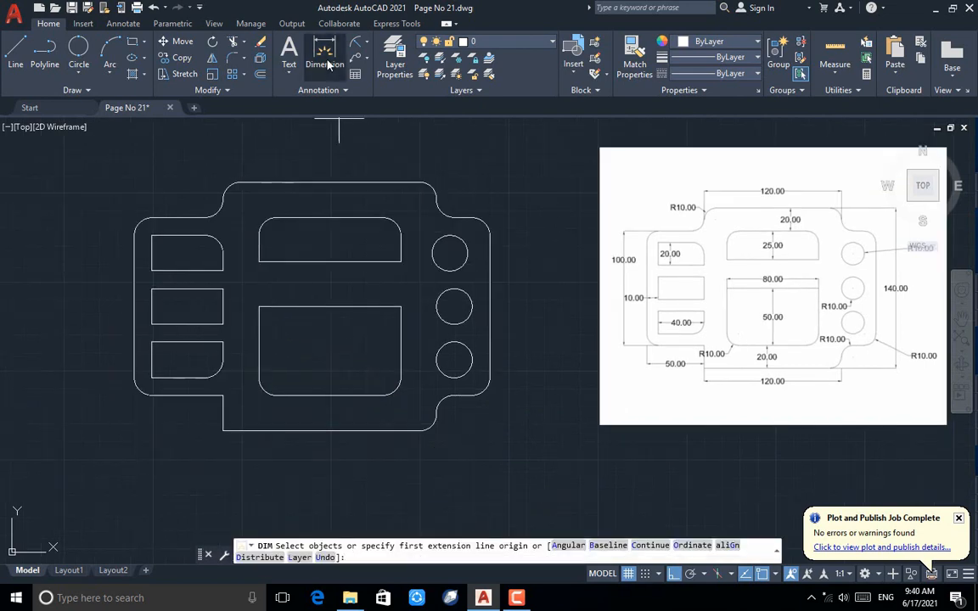
pyautogui.click(321, 431)
pyautogui.click(320, 395)
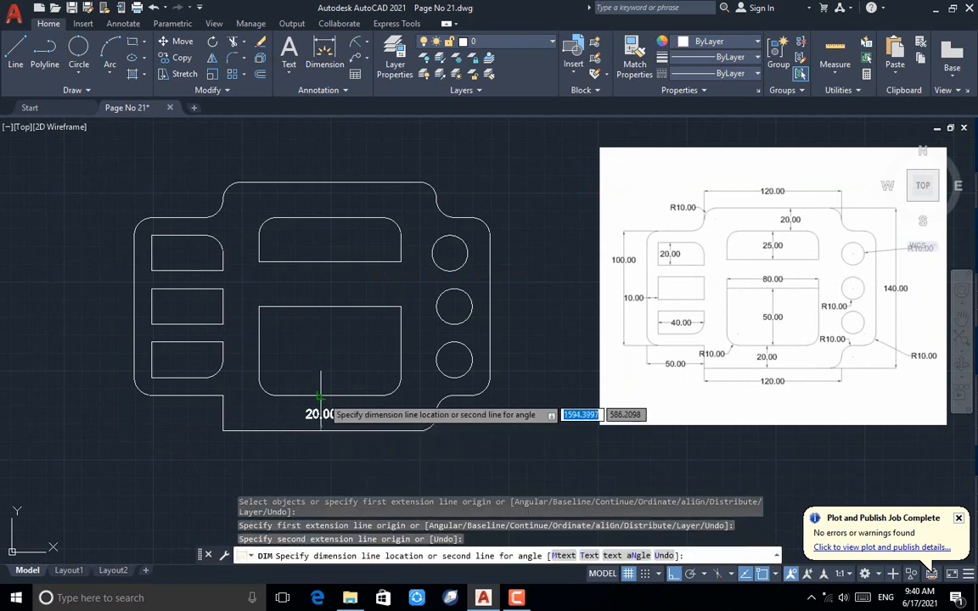
pyautogui.click(321, 395)
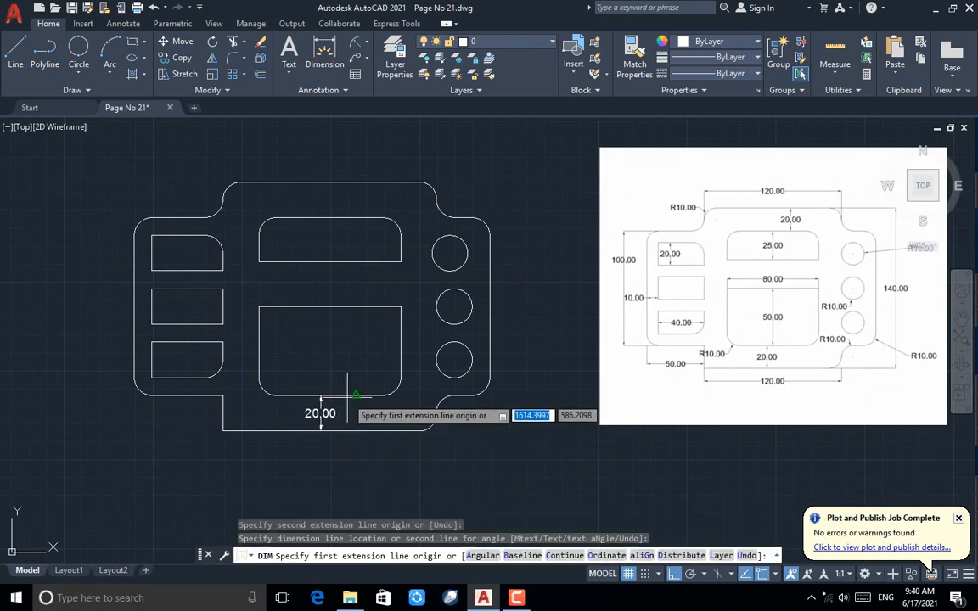
pyautogui.click(321, 395)
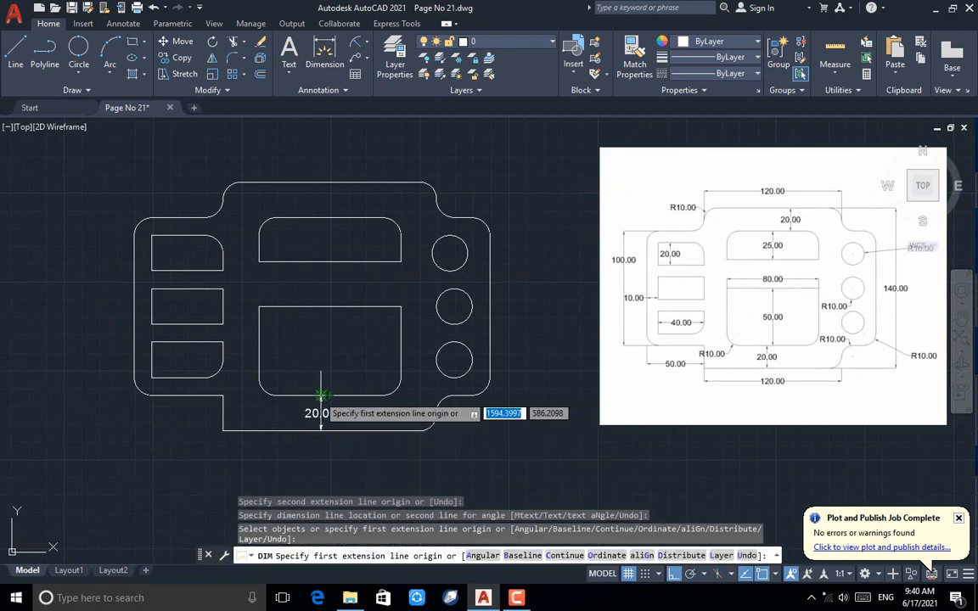
pyautogui.click(320, 307)
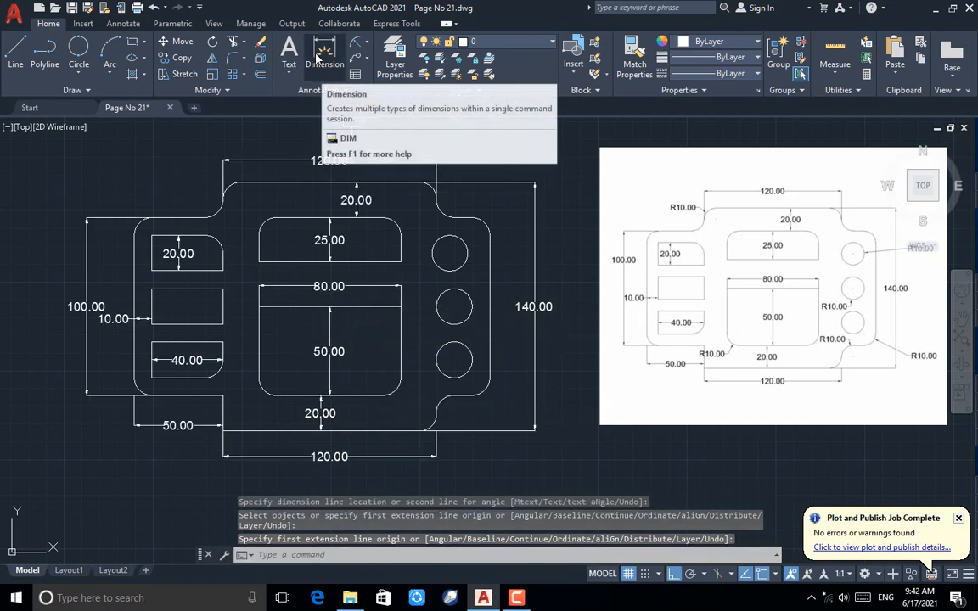
# Add a radius dimension to the uppermost circle, with its text below and to the left of the circle
pyautogui.click(353, 47)
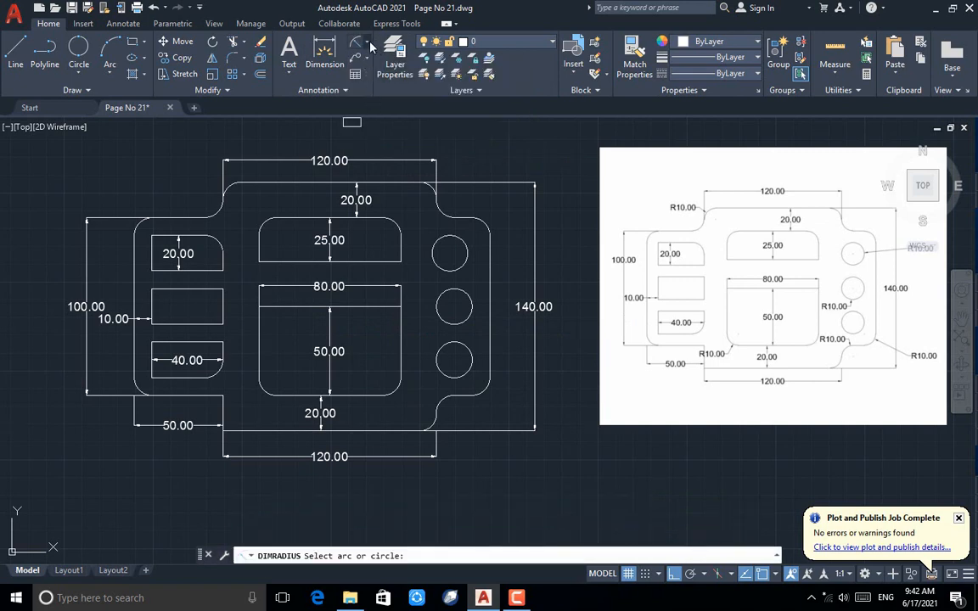
pyautogui.click(370, 47)
pyautogui.click(369, 172)
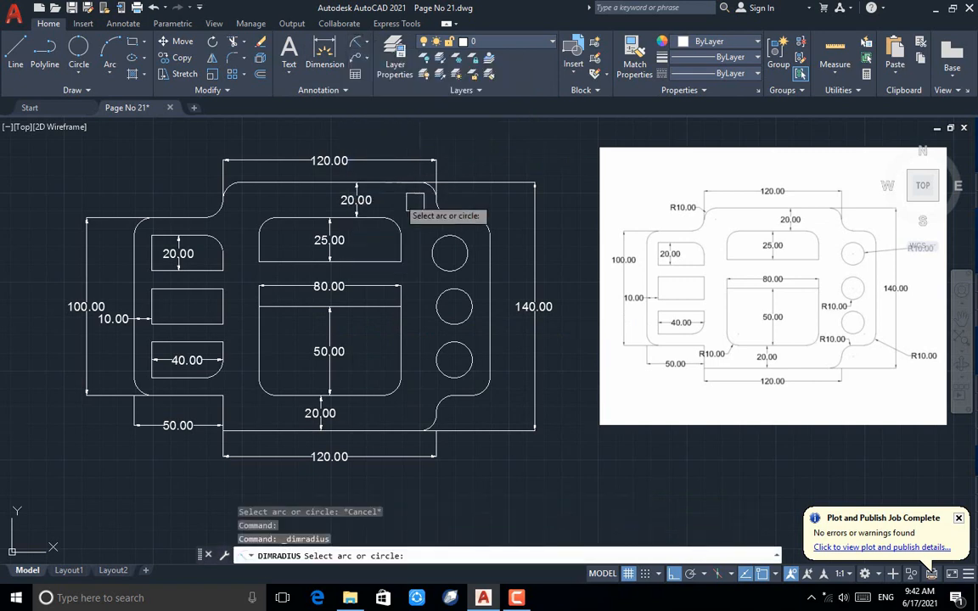
pyautogui.click(461, 244)
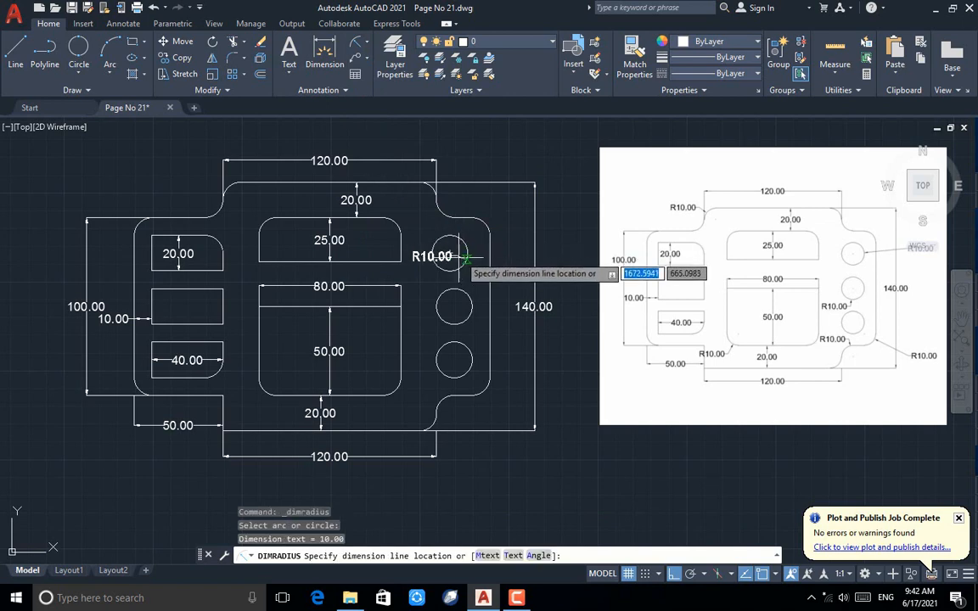
pyautogui.click(432, 277)
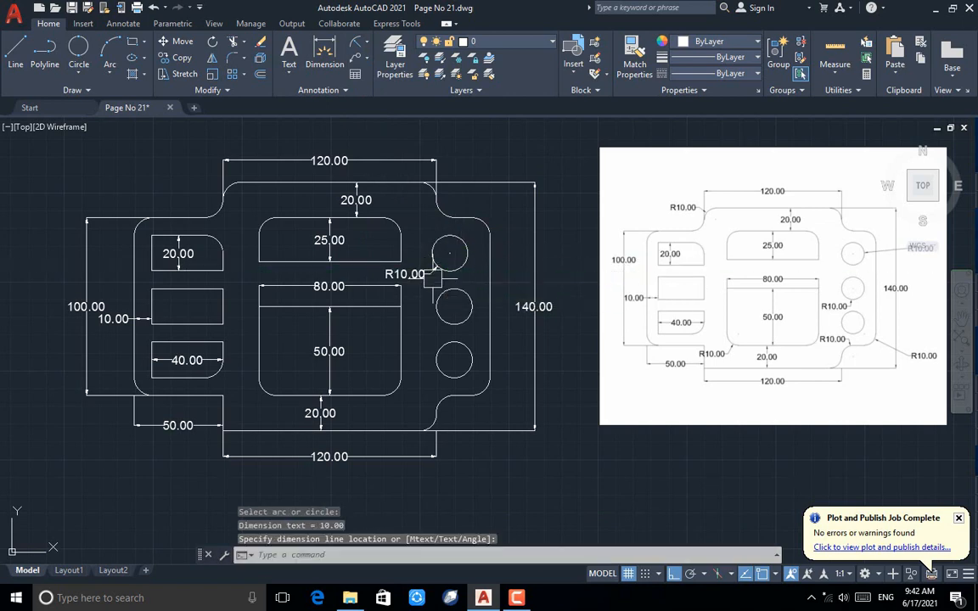
# Add radius dimensions to the outline's lower-right outer corner fillet and the adjacent concave fillet of the step
pyautogui.press('Return')
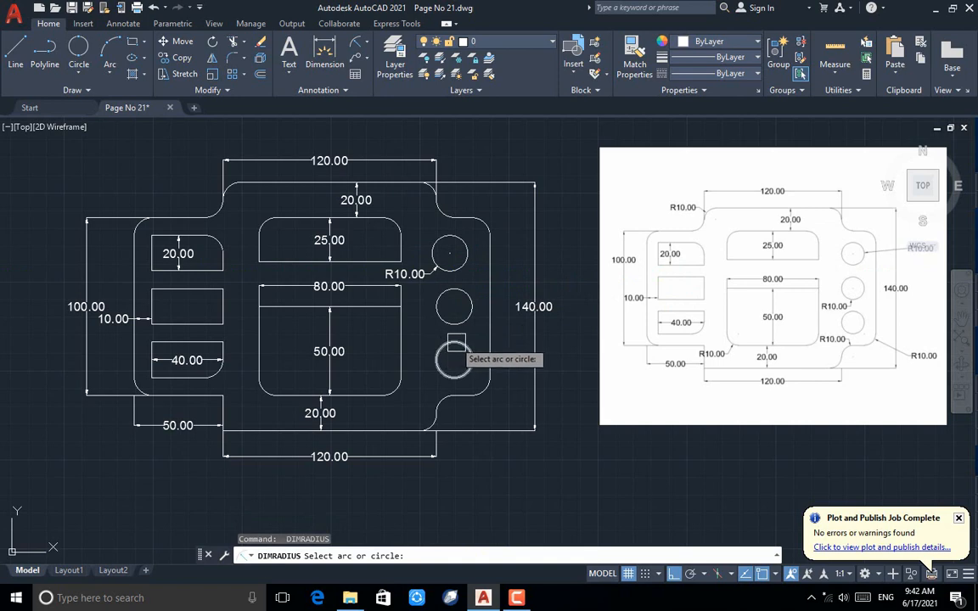
pyautogui.click(478, 389)
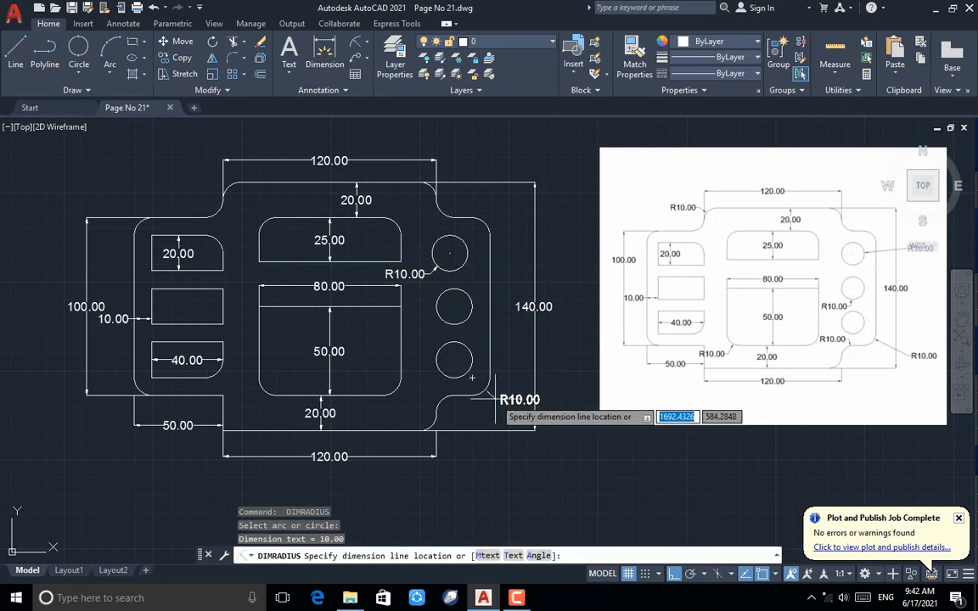
pyautogui.click(472, 377)
pyautogui.press('Return')
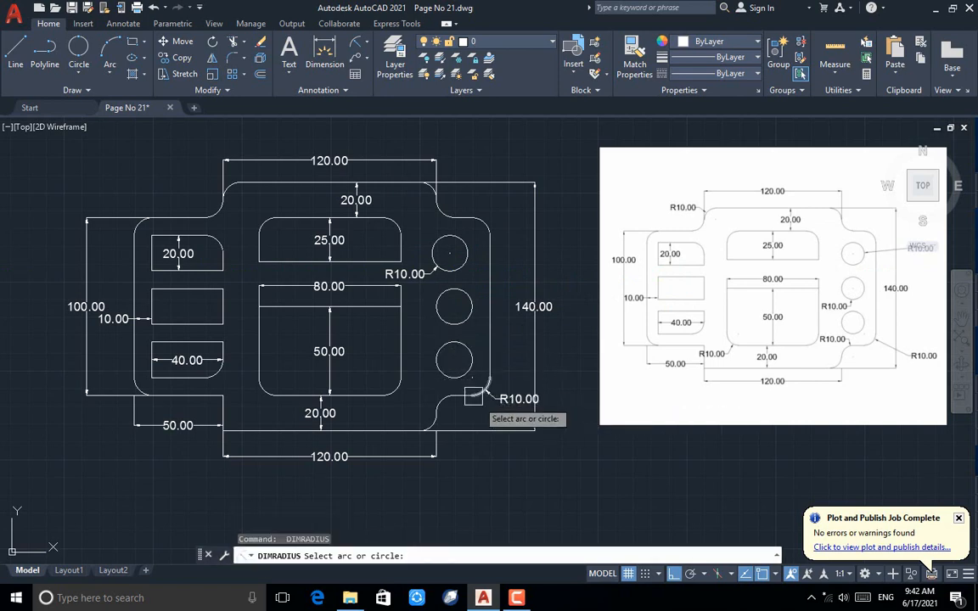
pyautogui.click(442, 391)
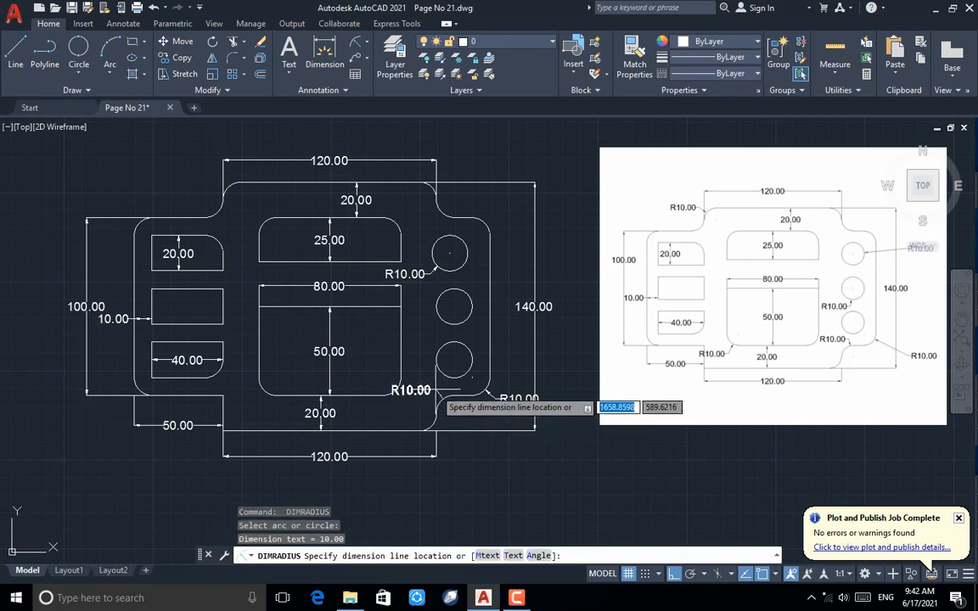
pyautogui.click(434, 407)
pyautogui.scroll(2, 208, 392)
pyautogui.scroll(-2, 264, 446)
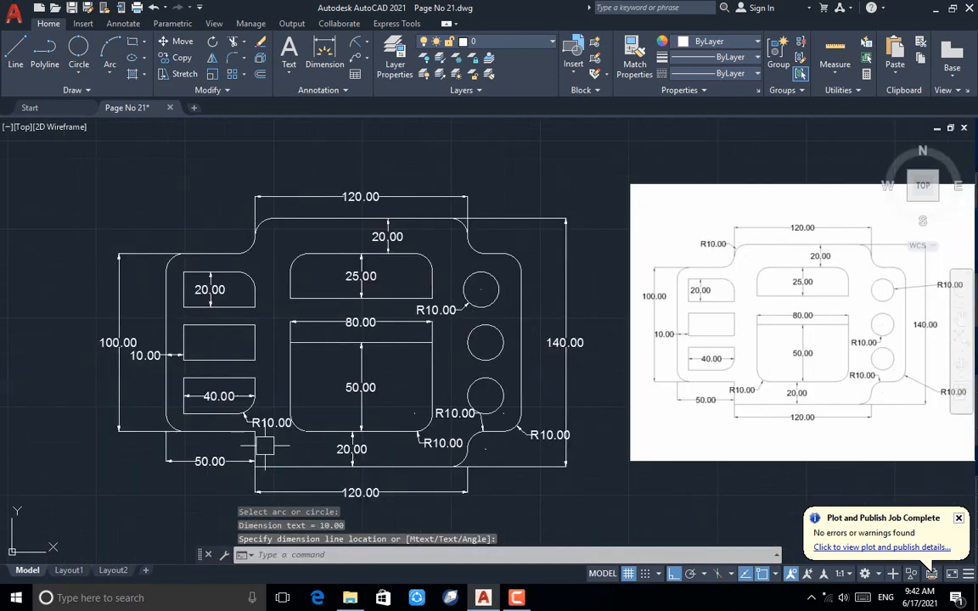
# Add a radius dimension to the fillet at the upper-left corner of the outline's raised top section, with its text outside the outline
pyautogui.press('Return')
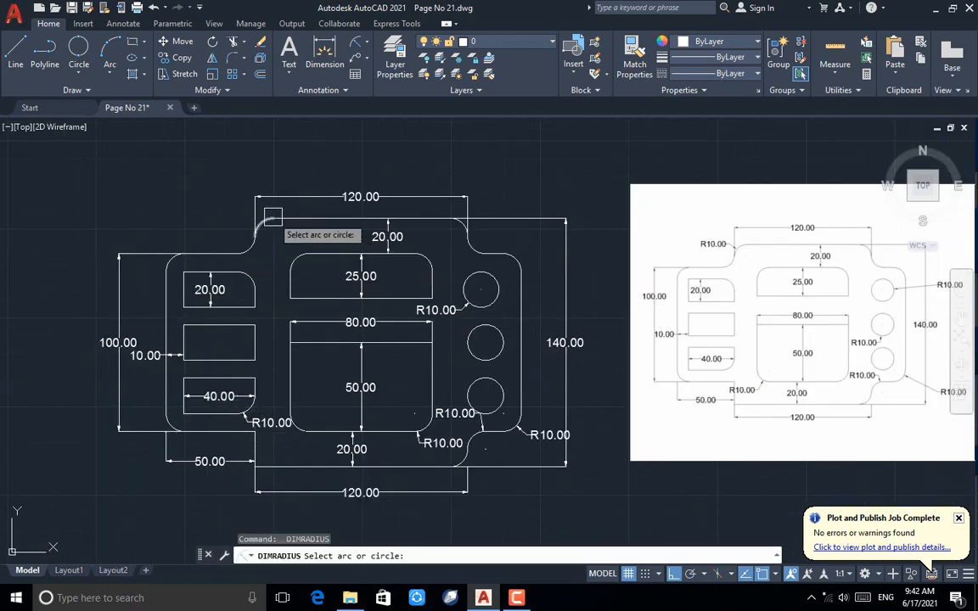
pyautogui.scroll(3, 234, 220)
pyautogui.click(241, 229)
pyautogui.scroll(-1, 229, 219)
pyautogui.click(201, 207)
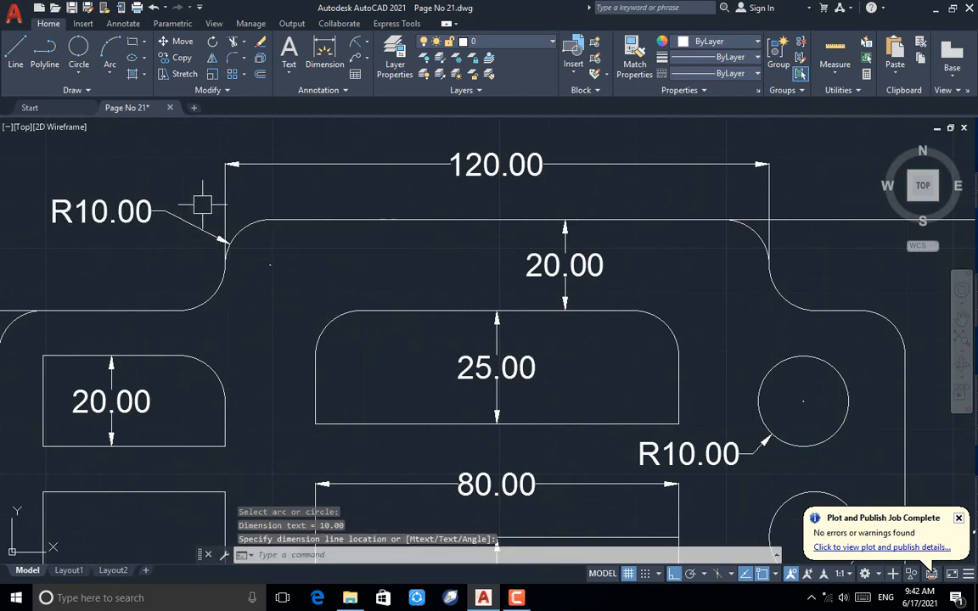